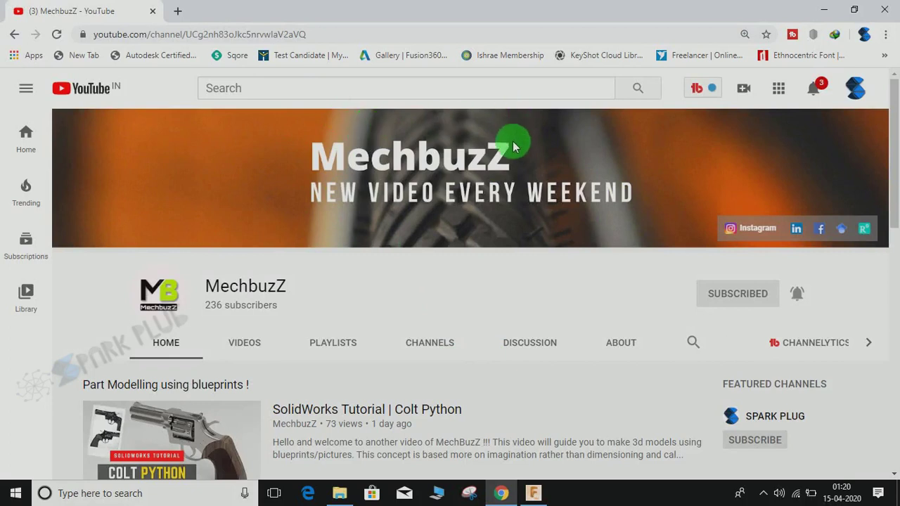
scroll(223, 247, down, 2)
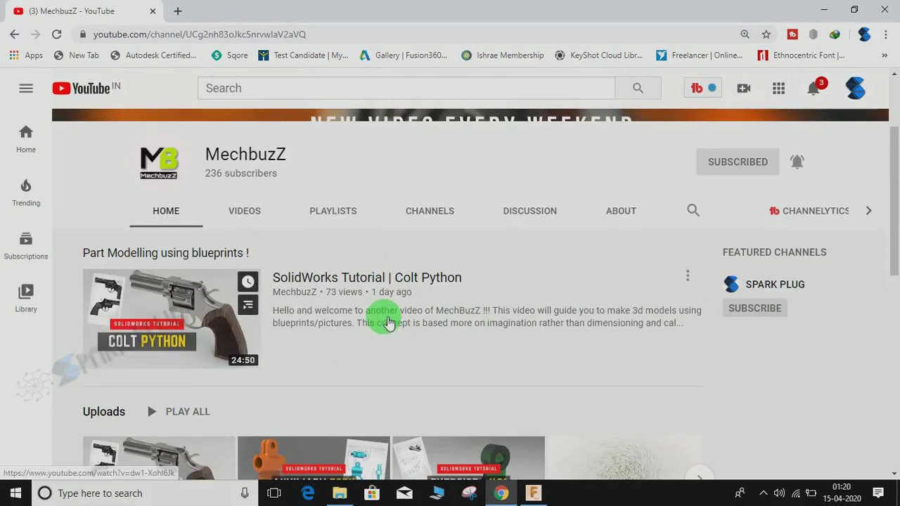
scroll(382, 316, down, 5)
scroll(387, 316, up, 6)
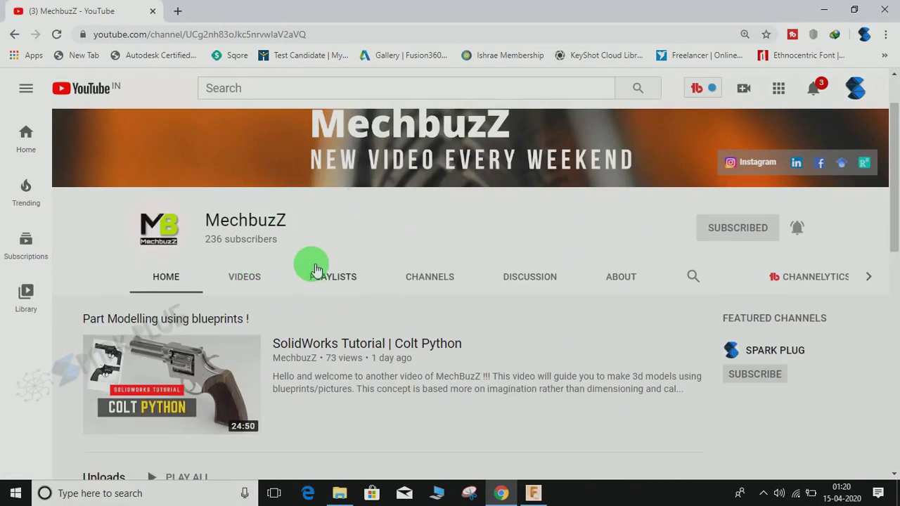
scroll(316, 270, up, 1)
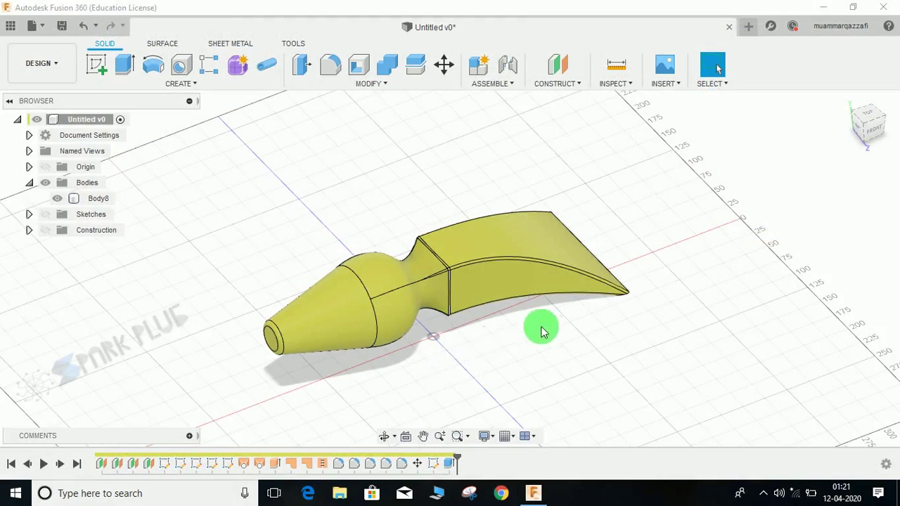
Examine the finished hammer-head-shaped body from several angles, toggling its visibility off and on
shift+middle_drag(539, 326, 544, 298)
scroll(543, 299, up, 3)
scroll(536, 300, down, 2)
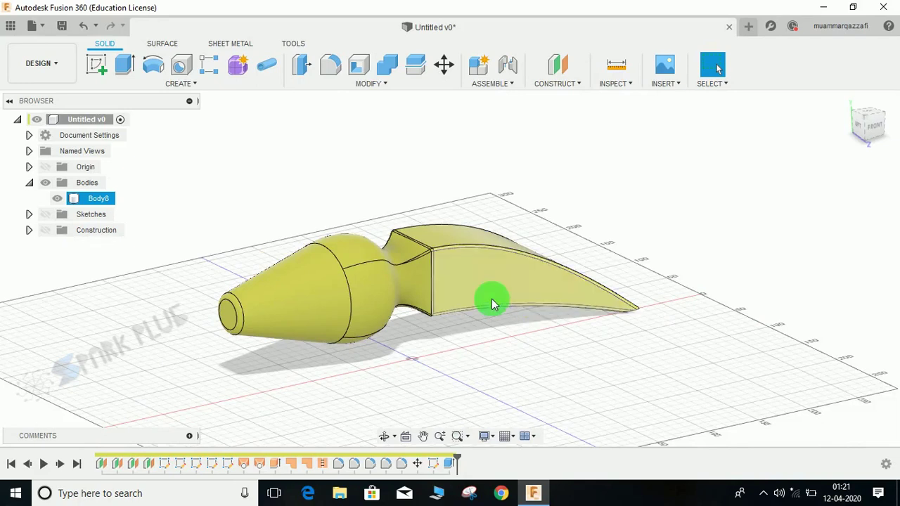
shift+middle_drag(573, 305, 548, 321)
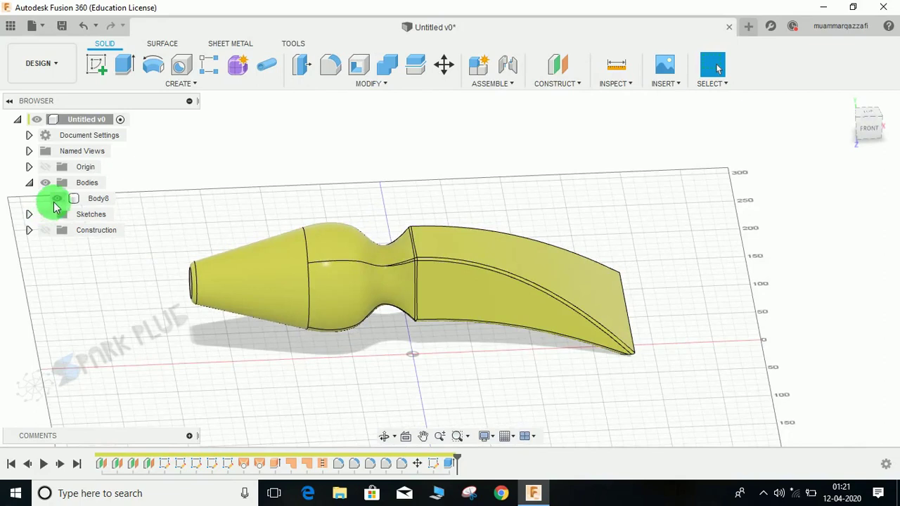
click(62, 199)
click(59, 198)
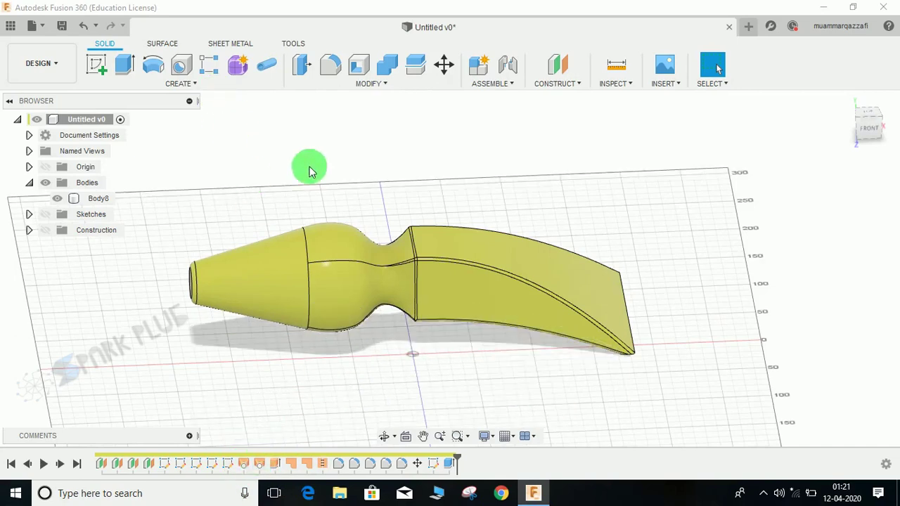
shift+middle_drag(361, 188, 483, 321)
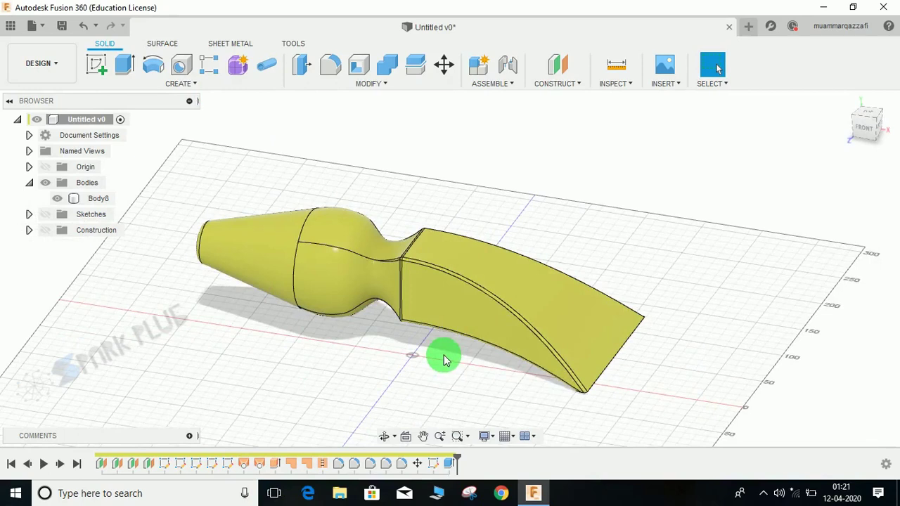
shift+middle_drag(445, 358, 486, 325)
click(464, 297)
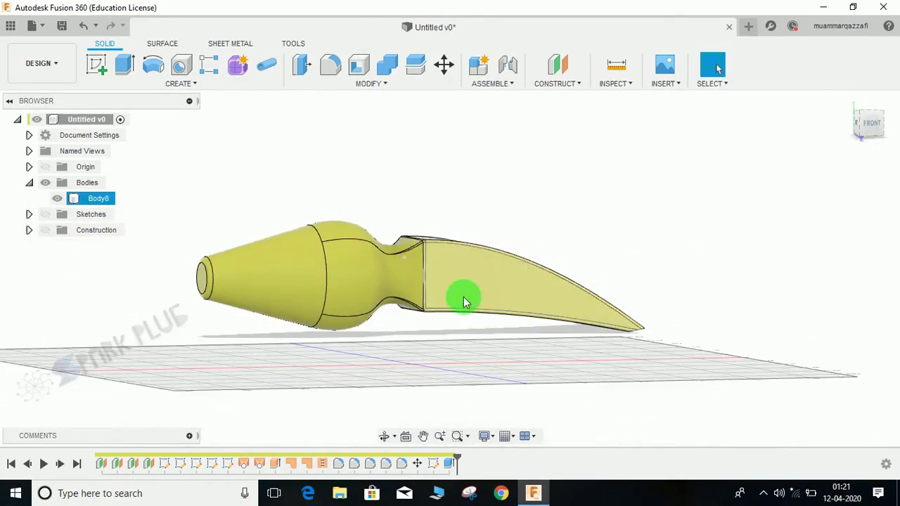
click(401, 227)
click(175, 43)
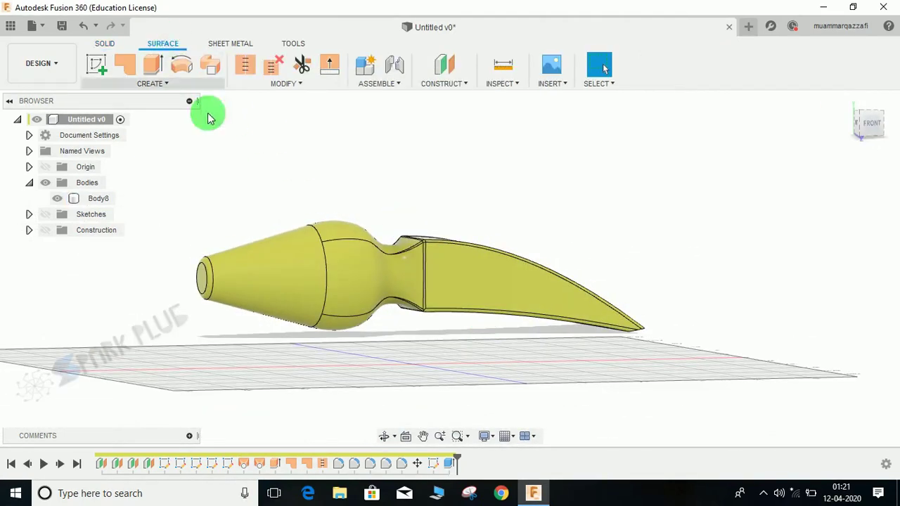
shift+middle_drag(480, 225, 641, 114)
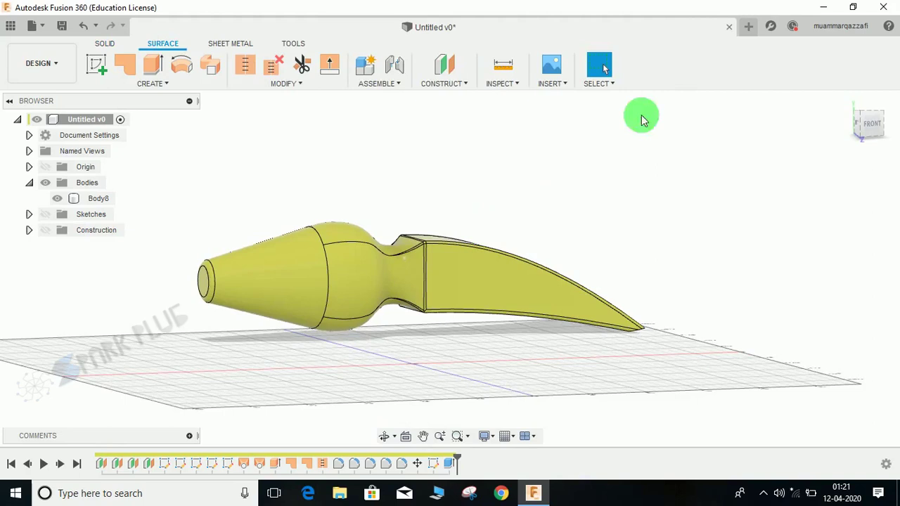
Create a new design for surface modelling and show its origin planes
click(750, 28)
click(166, 48)
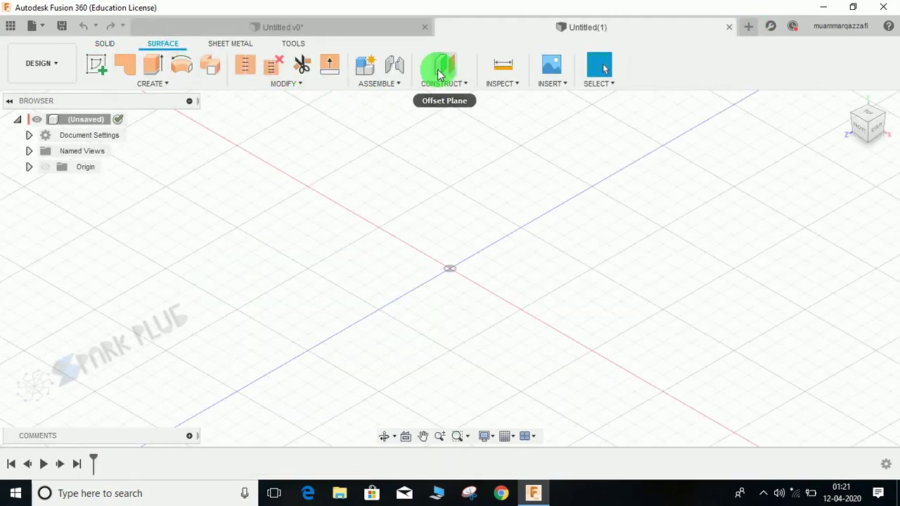
click(42, 168)
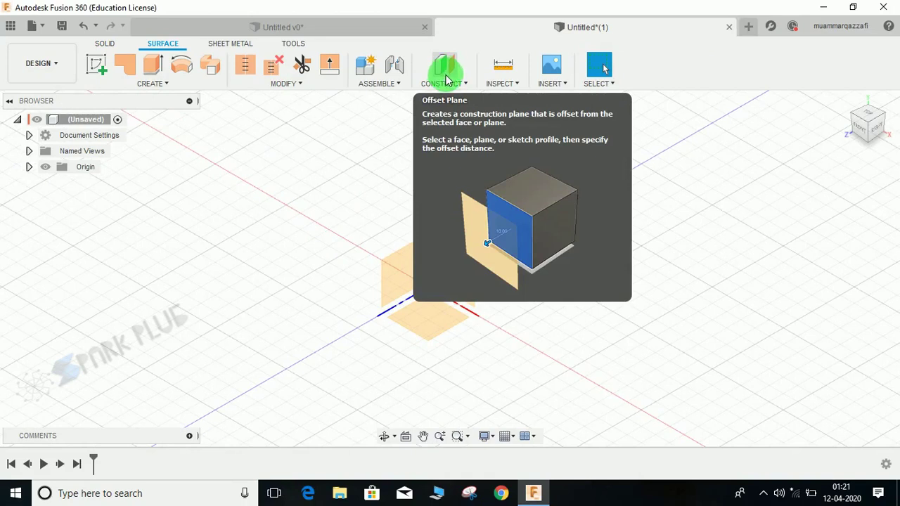
Create a construction plane offset -25 mm from the YZ plane
click(446, 77)
click(404, 284)
drag(427, 291, 416, 277)
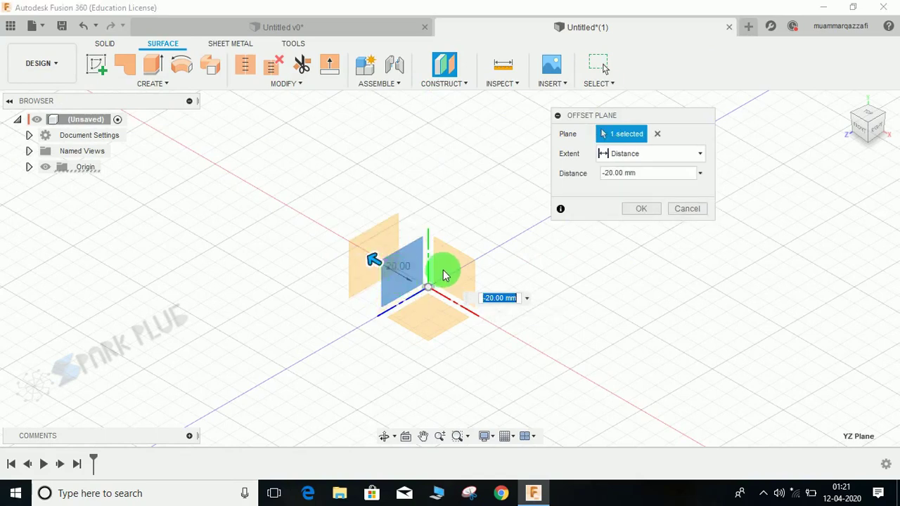
drag(656, 177, 579, 206)
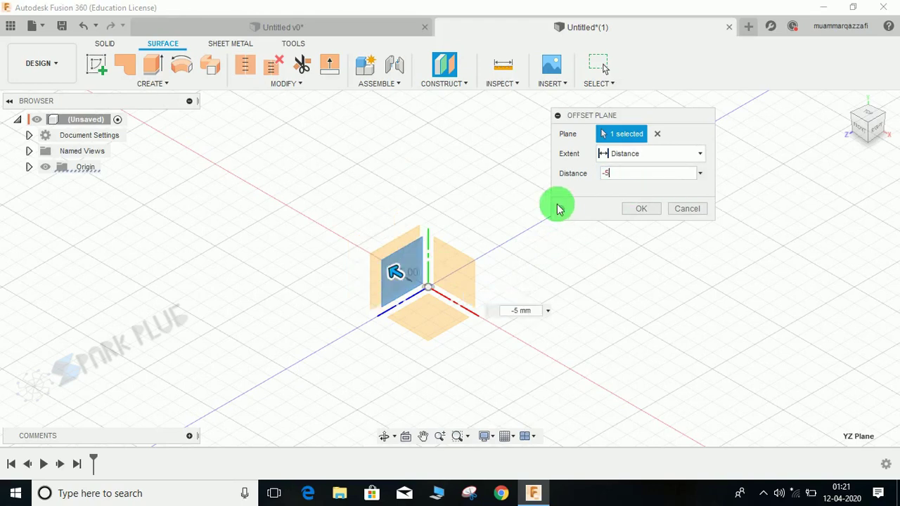
key(Return)
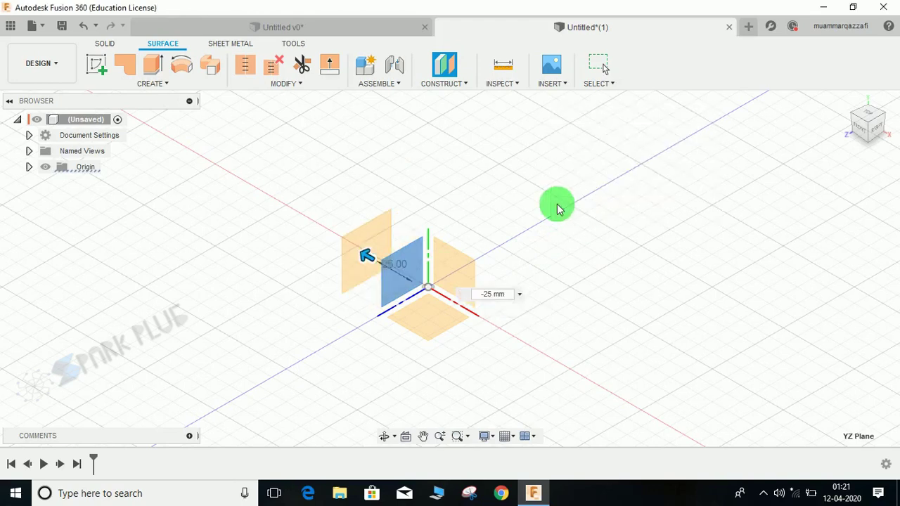
Create a second construction plane offset from the first one, farther along the negative X direction
click(439, 66)
click(354, 250)
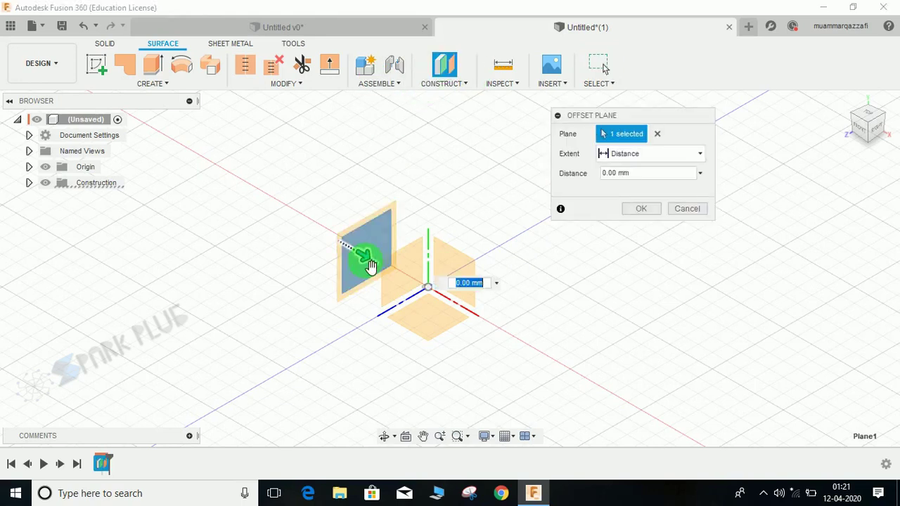
drag(364, 259, 339, 253)
drag(658, 175, 515, 207)
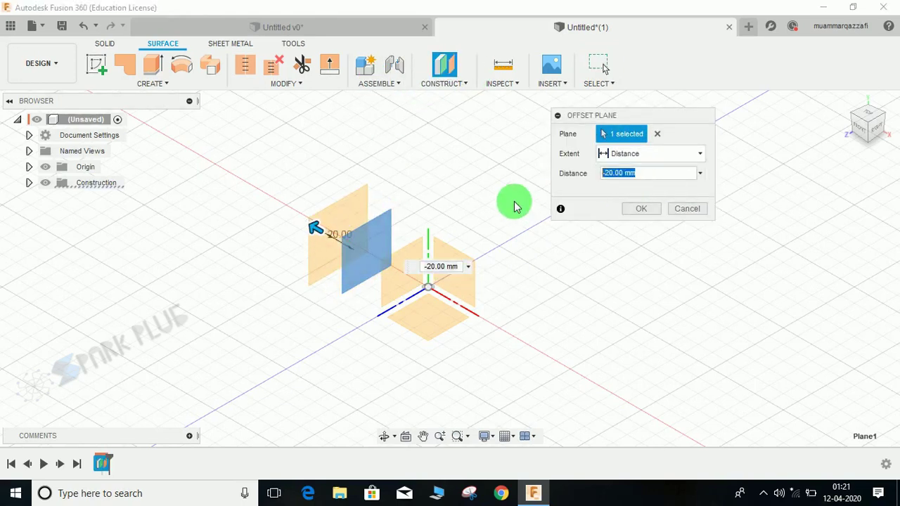
key(Return)
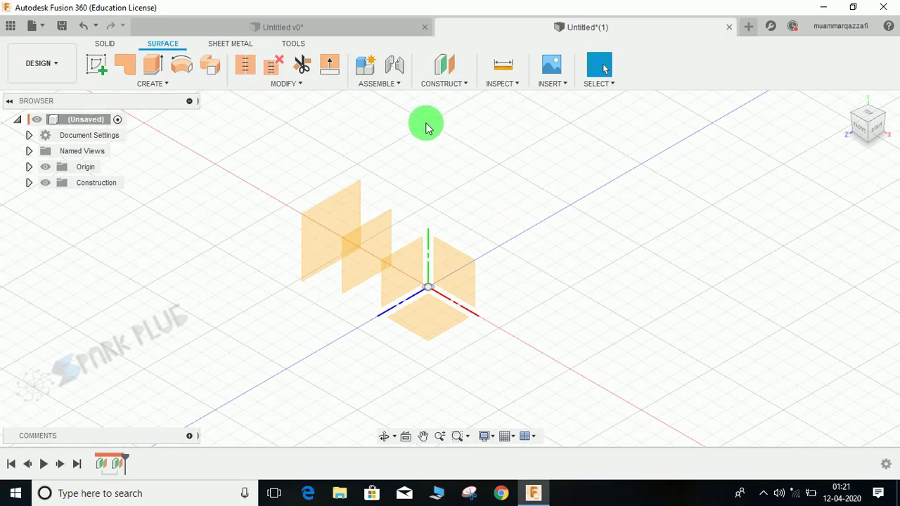
Create a third construction plane offset from the second one, continuing along the negative X direction
click(446, 64)
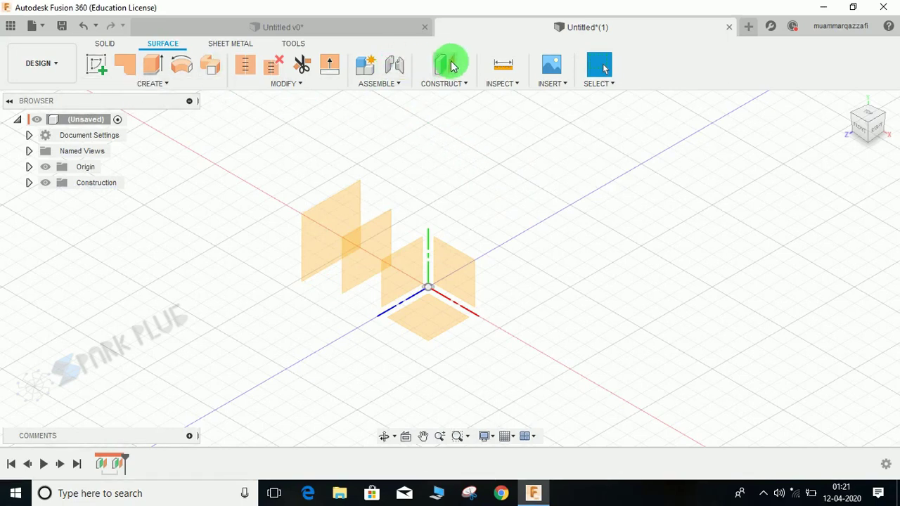
click(339, 211)
drag(347, 223, 313, 213)
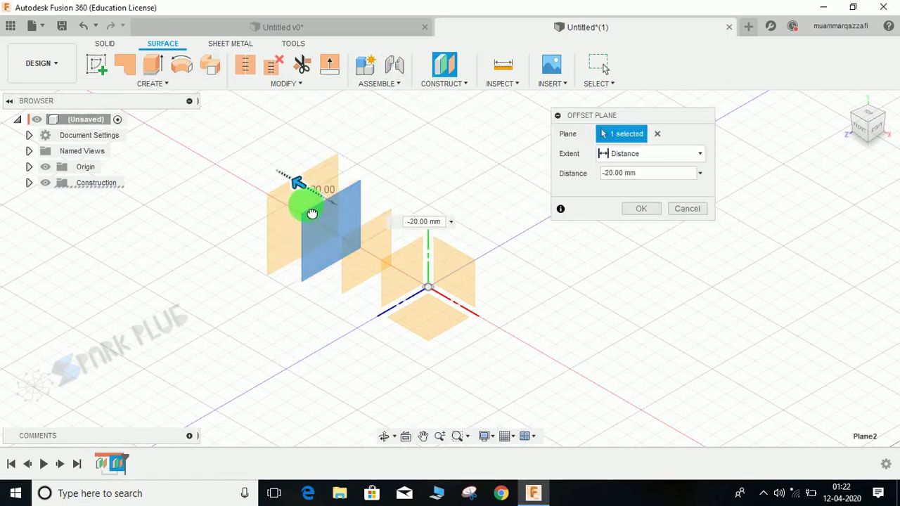
click(619, 173)
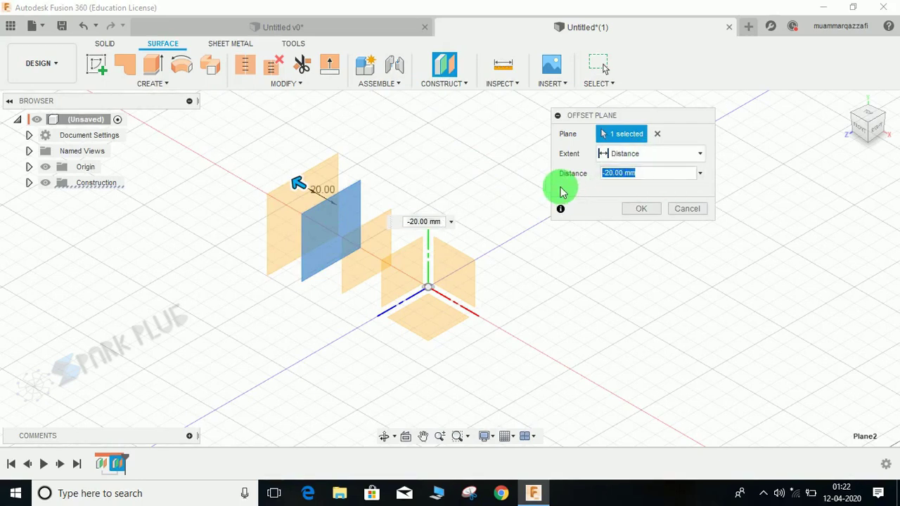
key(Return)
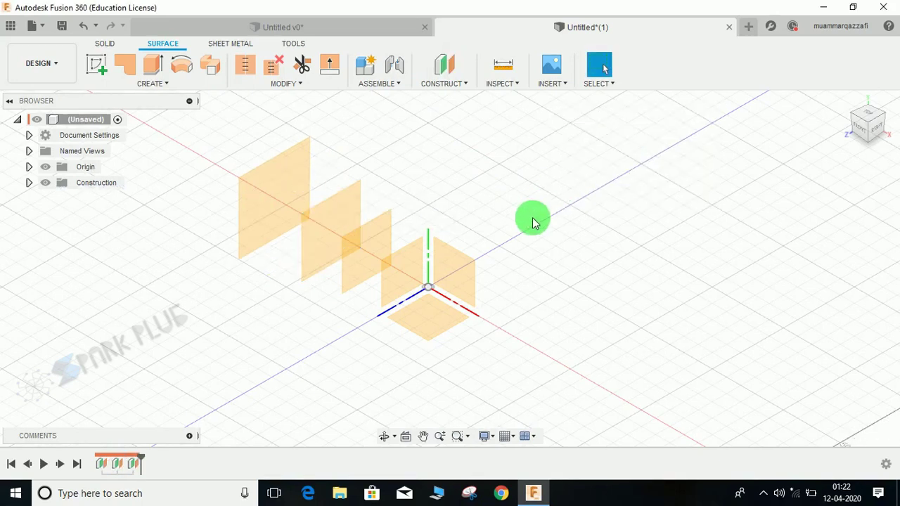
Create a fourth construction plane offset 200 mm from the YZ plane in the positive X direction
click(444, 65)
click(412, 277)
drag(419, 281, 578, 371)
click(646, 174)
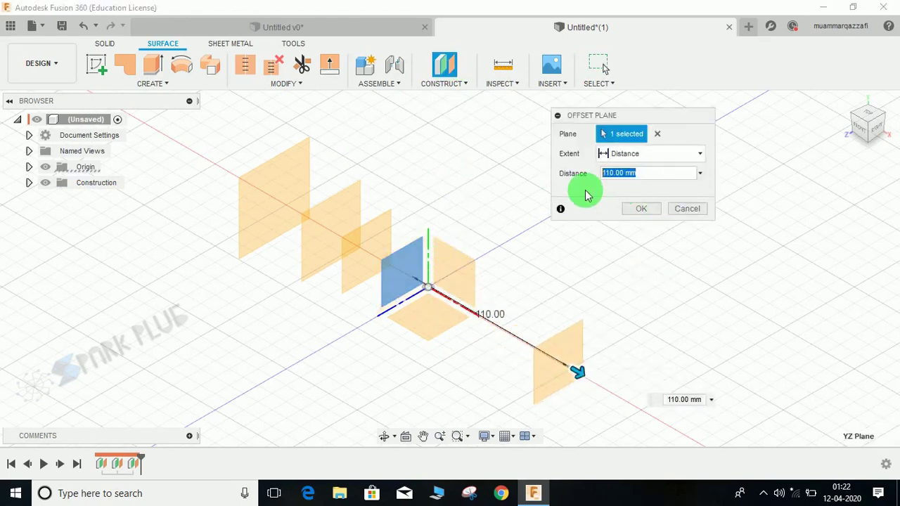
text(200)
click(642, 208)
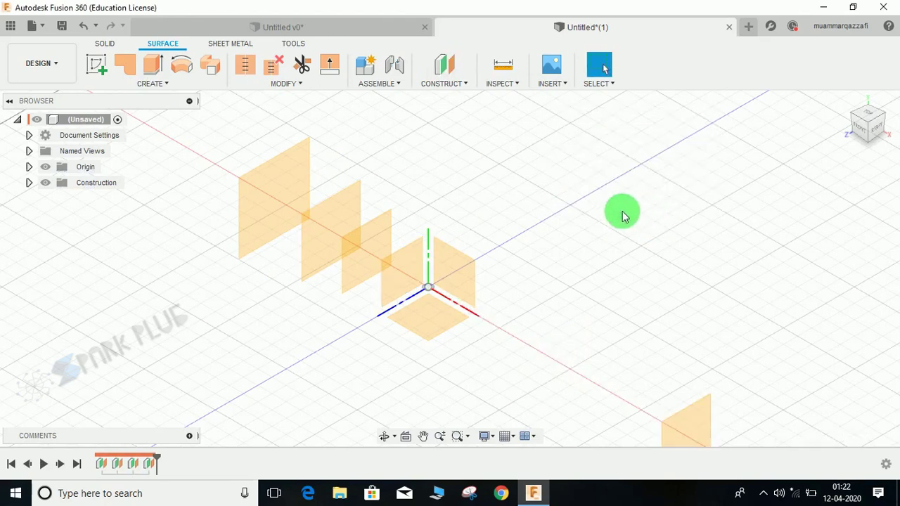
middle_drag(537, 260, 563, 251)
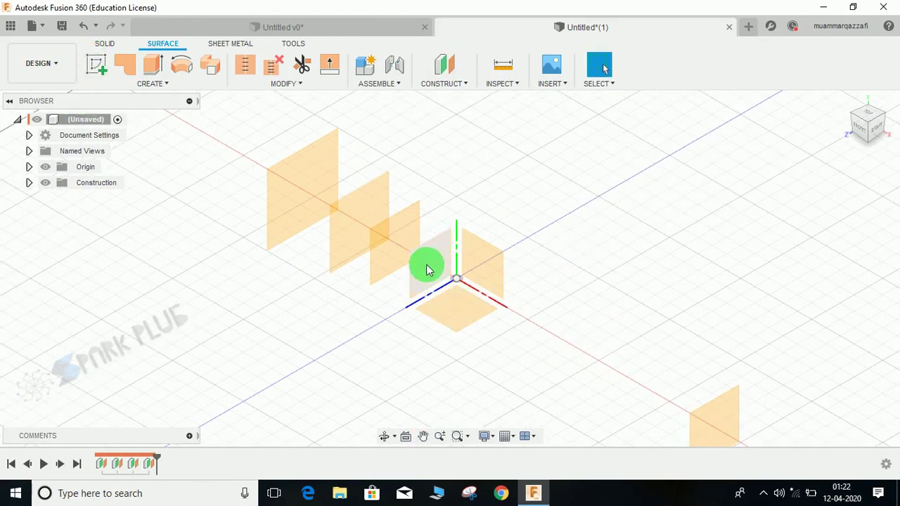
click(292, 187)
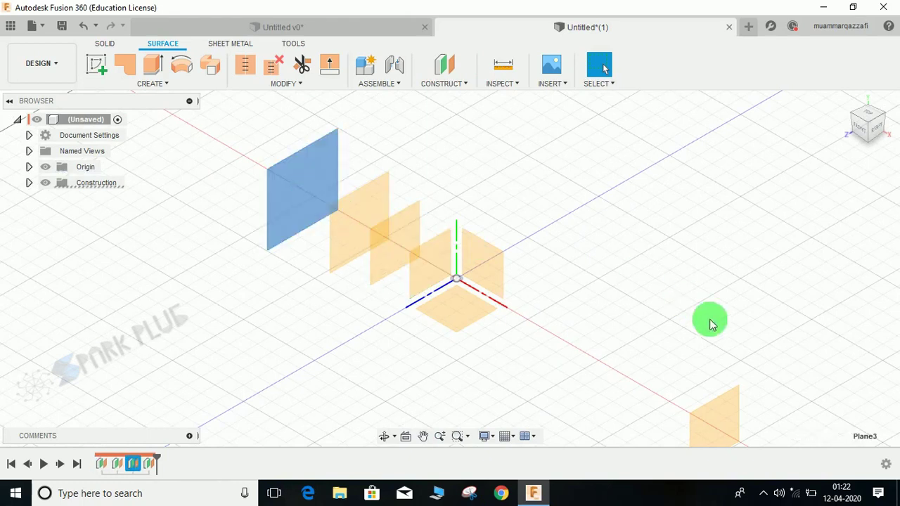
middle_drag(724, 368, 699, 328)
click(701, 394)
click(650, 296)
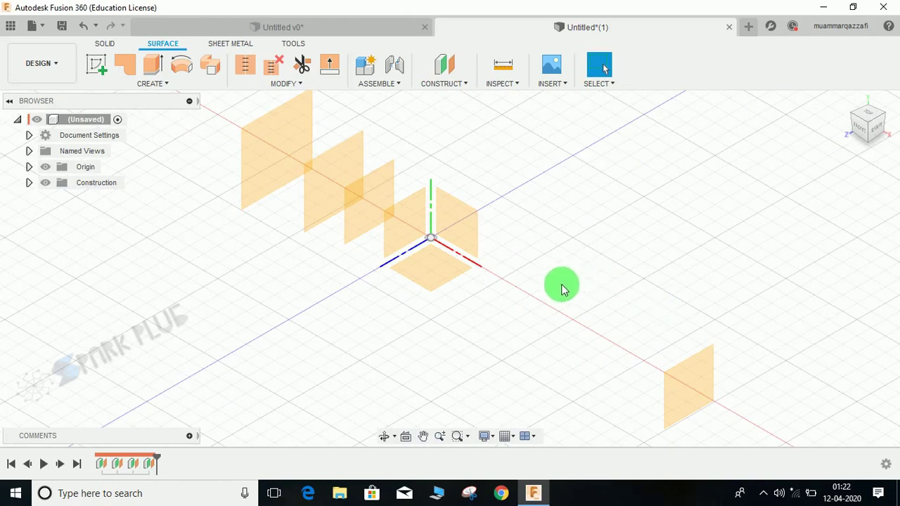
middle_drag(562, 285, 599, 324)
Sketch a 60 by 60 mm center rectangle at the origin on the YZ plane and finish the sketch
click(99, 68)
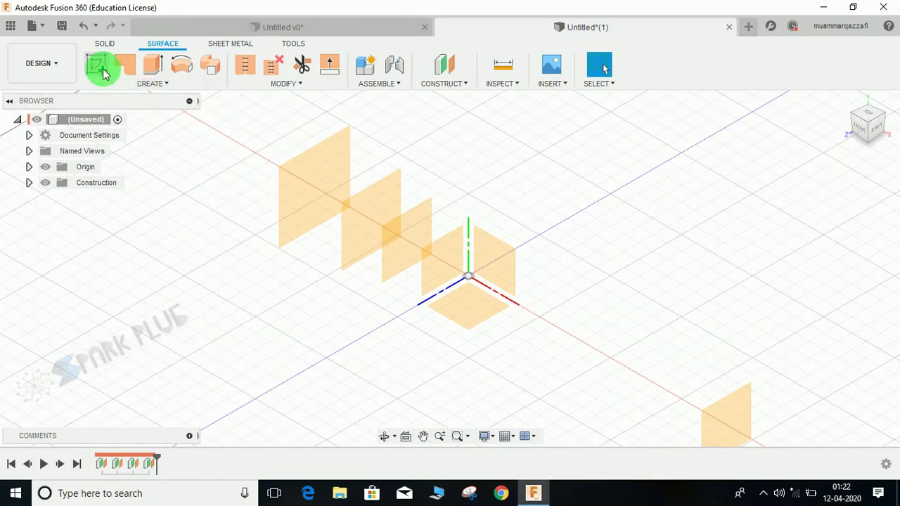
click(432, 266)
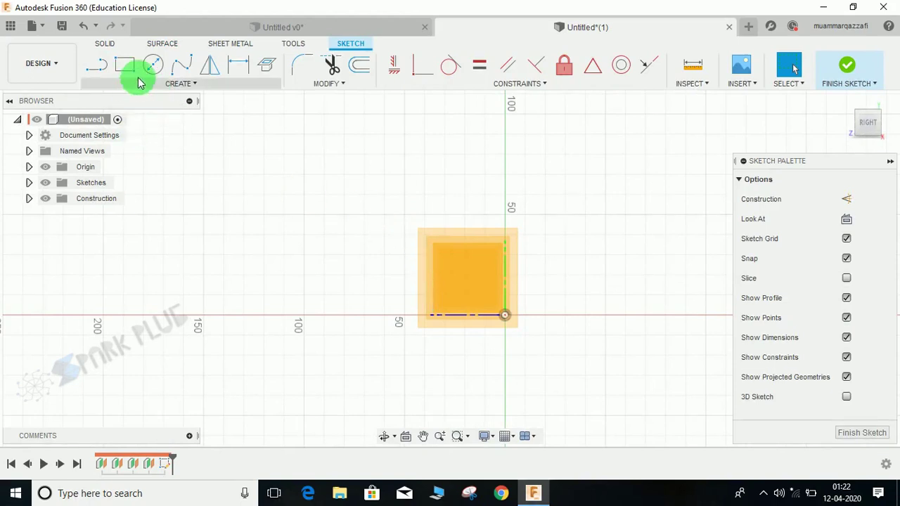
click(180, 87)
mouse_move(157, 115)
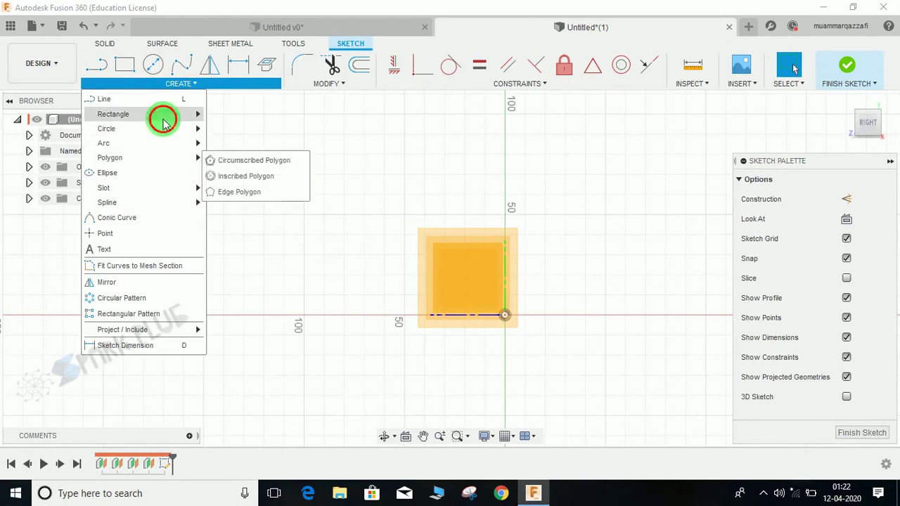
click(234, 148)
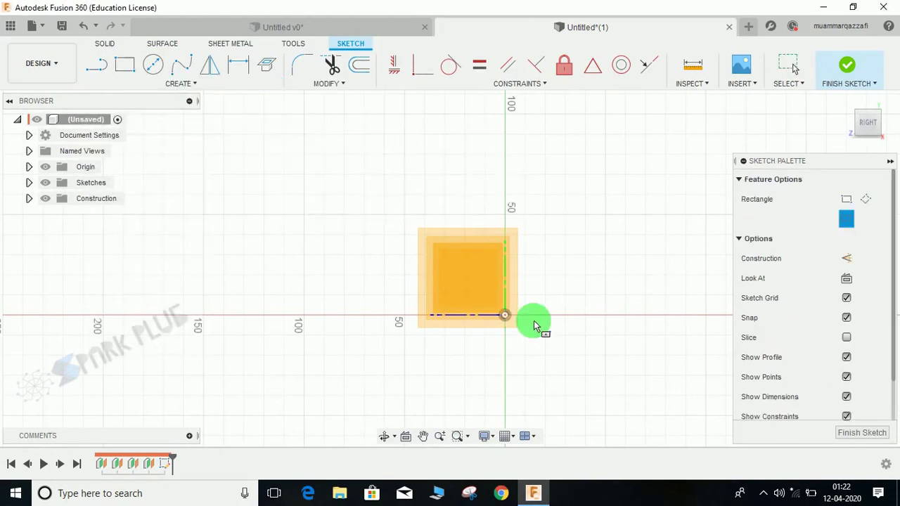
click(506, 316)
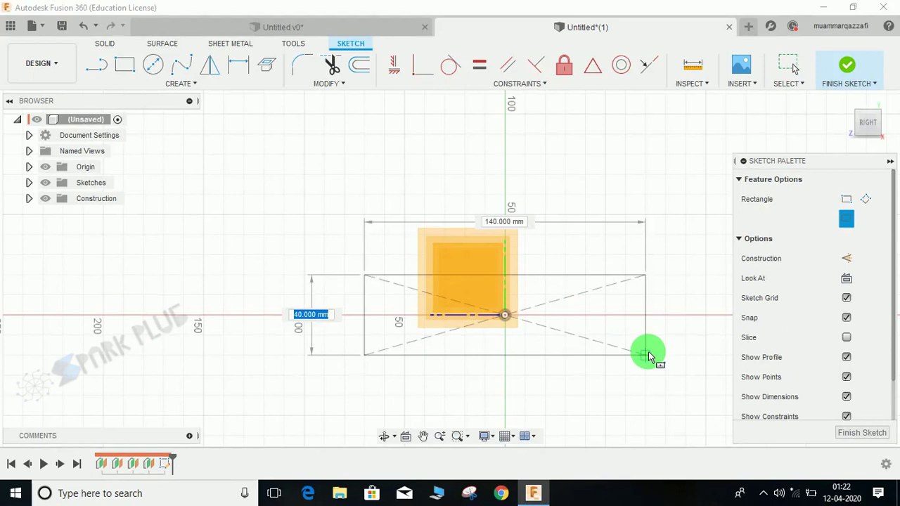
text(60)
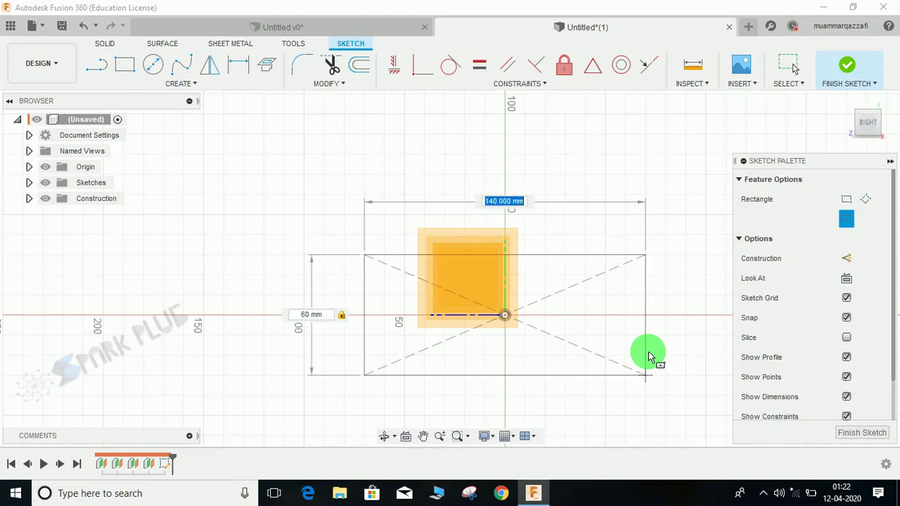
key(Return)
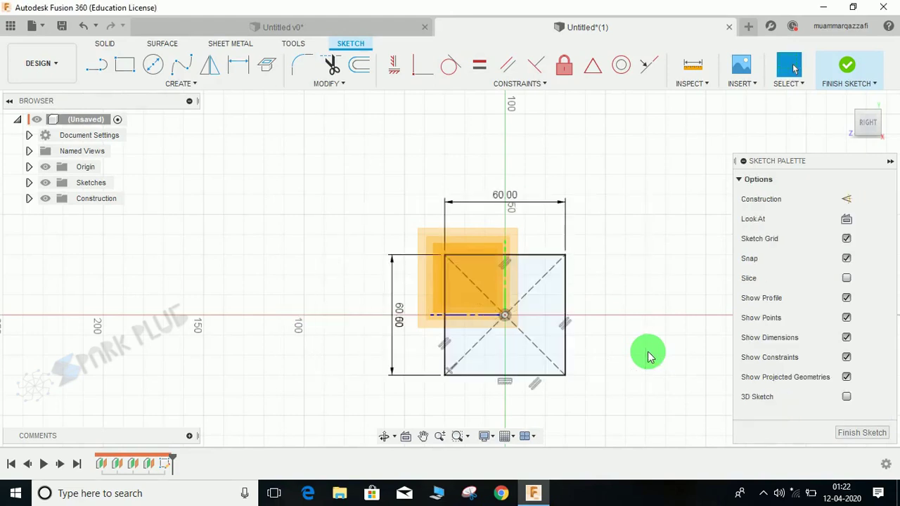
click(848, 63)
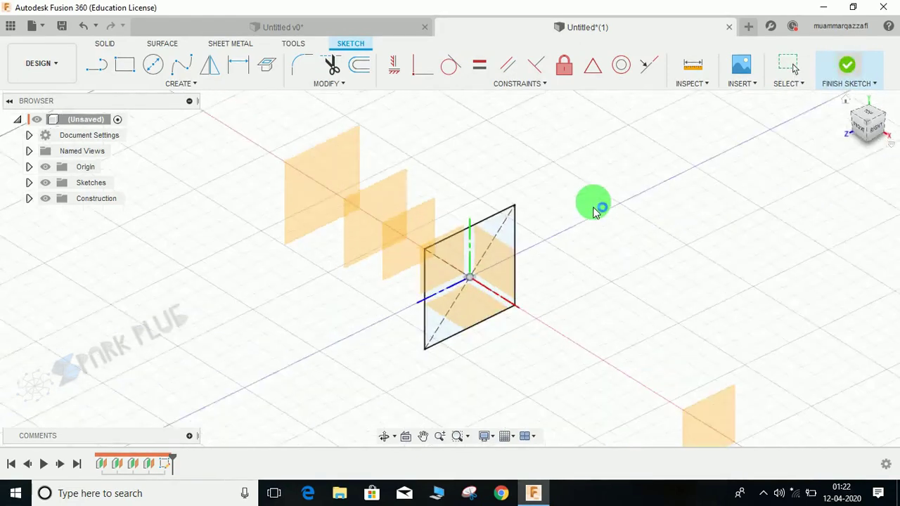
Sketch a circle about 50 mm in diameter, centered at the origin, on the first offset plane beside the square, and finish the sketch
click(111, 70)
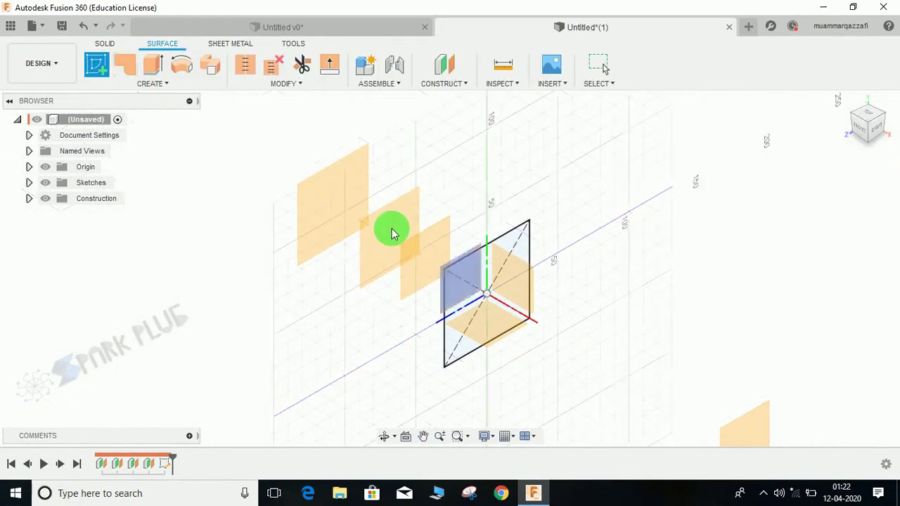
click(426, 256)
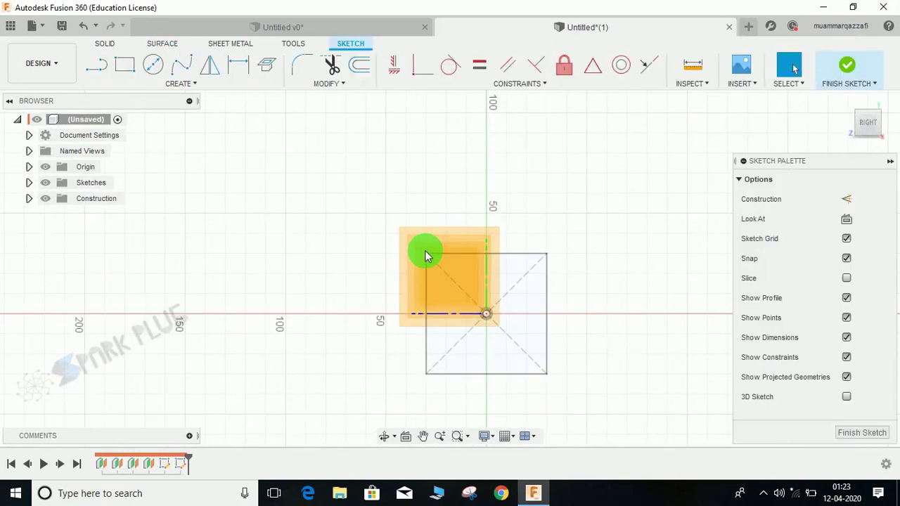
key(c)
click(486, 314)
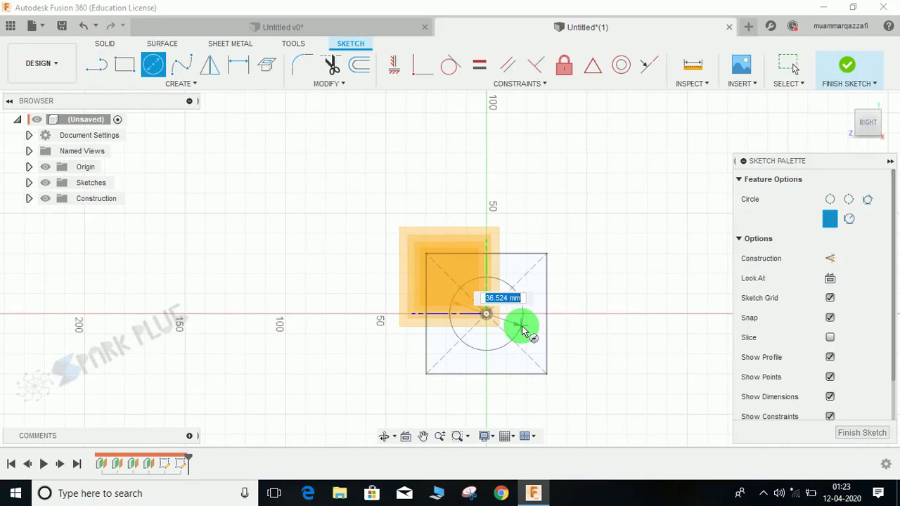
key(Return)
click(847, 65)
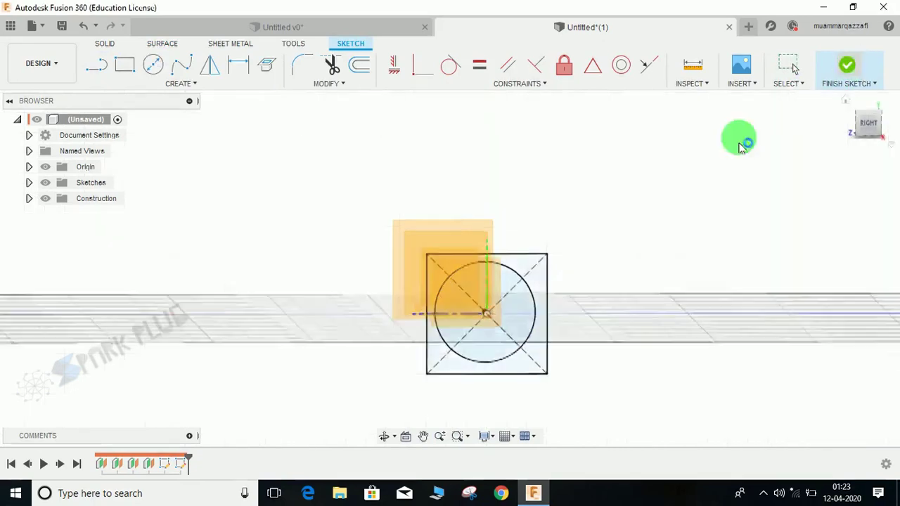
Sketch an origin-centered circle passing through the square's corner on the second offset plane along negative X, and finish the sketch
click(104, 79)
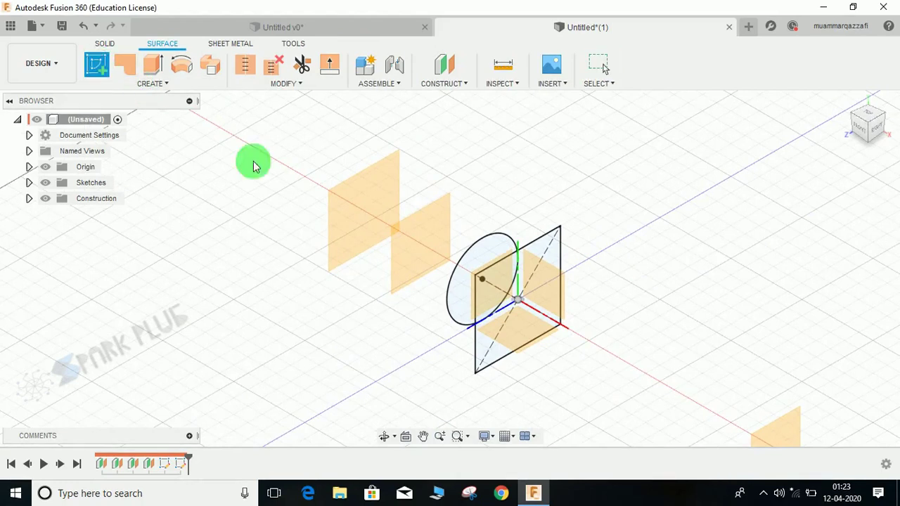
click(401, 251)
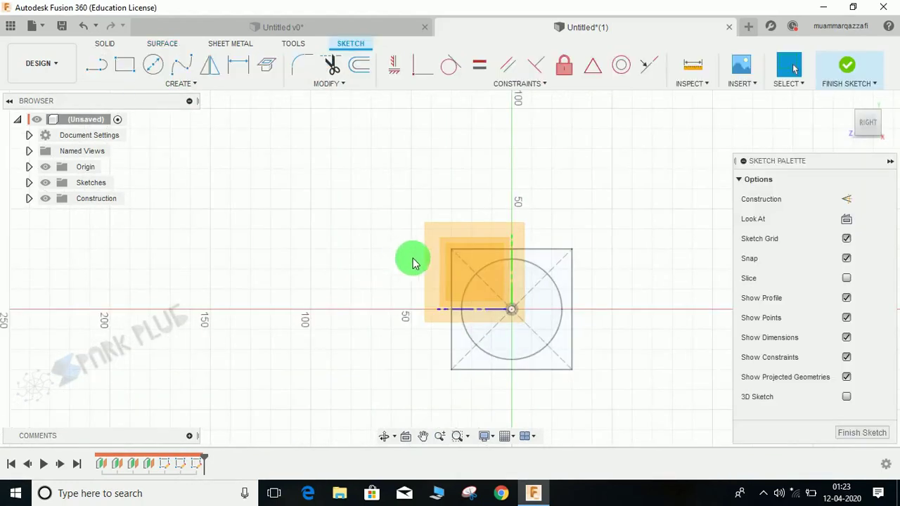
key(c)
click(516, 316)
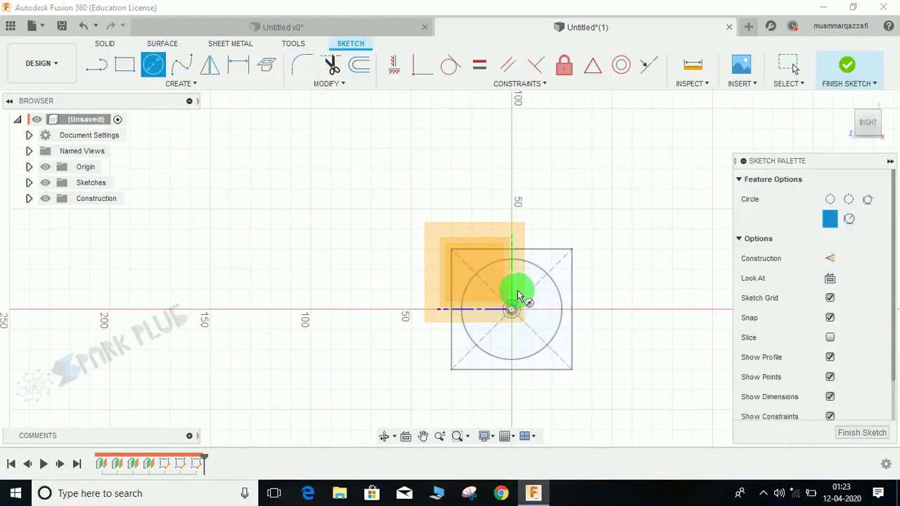
scroll(524, 254, up, 2)
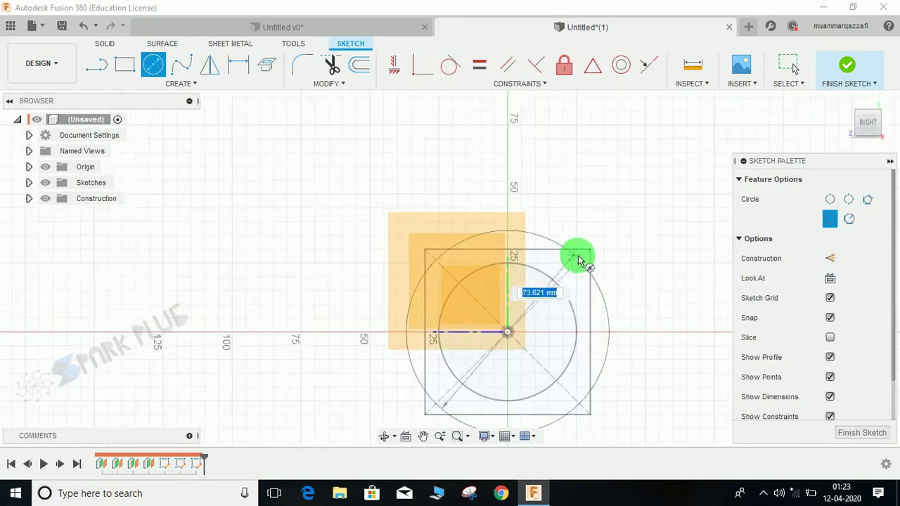
click(592, 249)
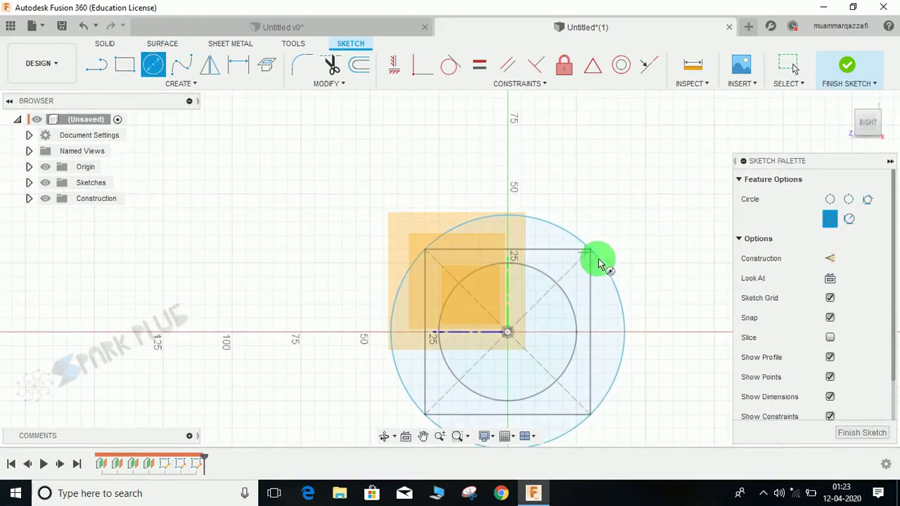
middle_drag(597, 263, 556, 211)
click(849, 65)
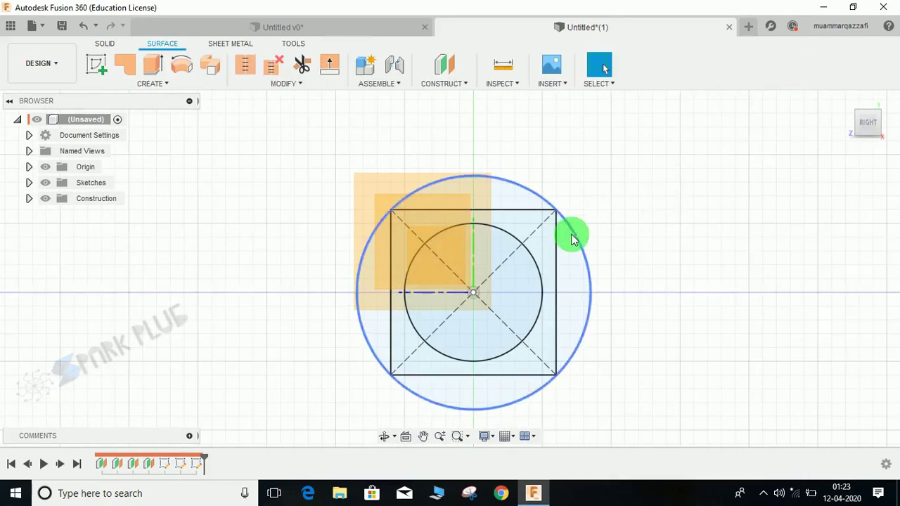
Sketch another origin-centered circle through the square's corner on the third, farthest negative X plane, and finish the sketch
click(99, 66)
click(358, 189)
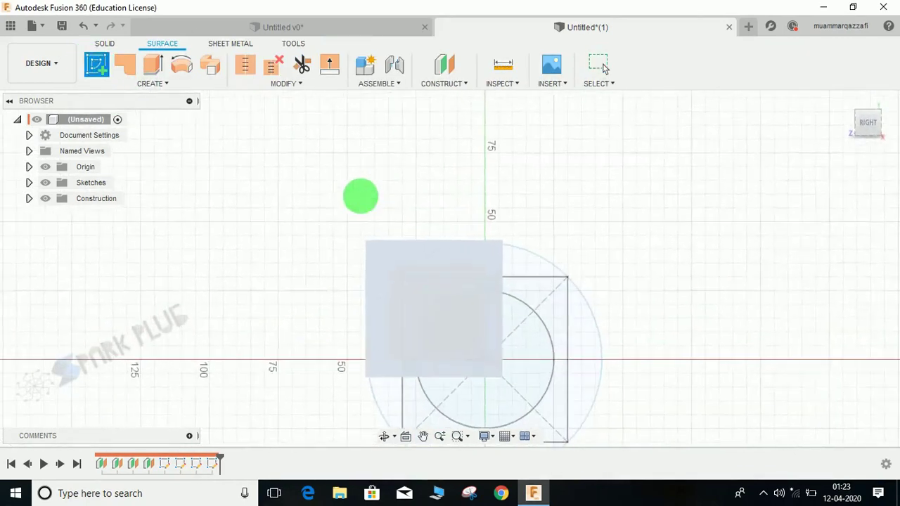
key(c)
click(486, 362)
click(568, 278)
middle_drag(599, 268, 548, 185)
key(Escape)
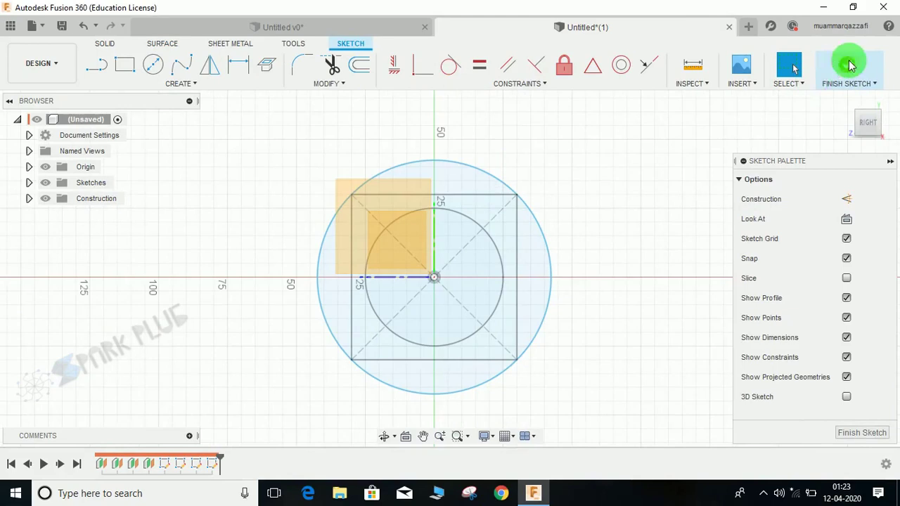
click(847, 65)
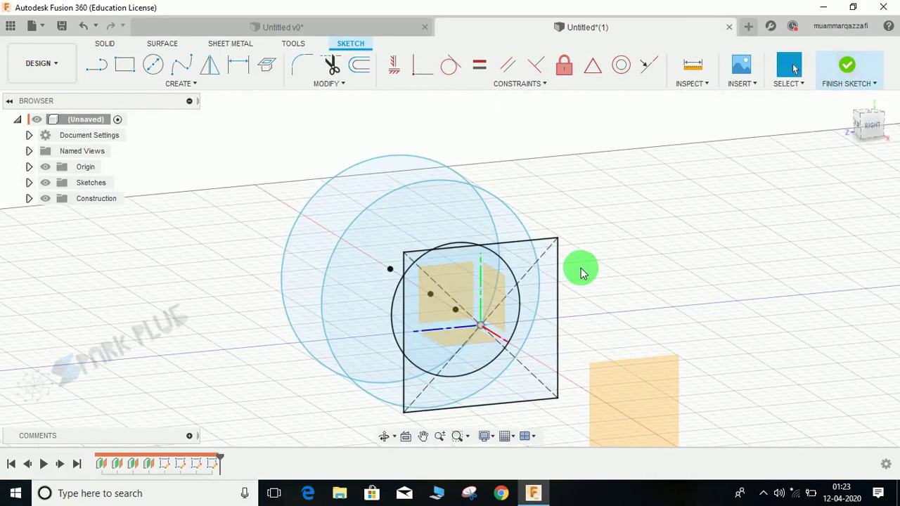
Hide the origin geometry and all construction planes so only the sketch profiles are displayed
mouse_move(581, 269)
shift+middle_down()
mouse_move(597, 253)
mouse_move(631, 289)
mouse_move(673, 285)
mouse_move(595, 286)
mouse_move(637, 310)
shift+middle_up()
click(45, 168)
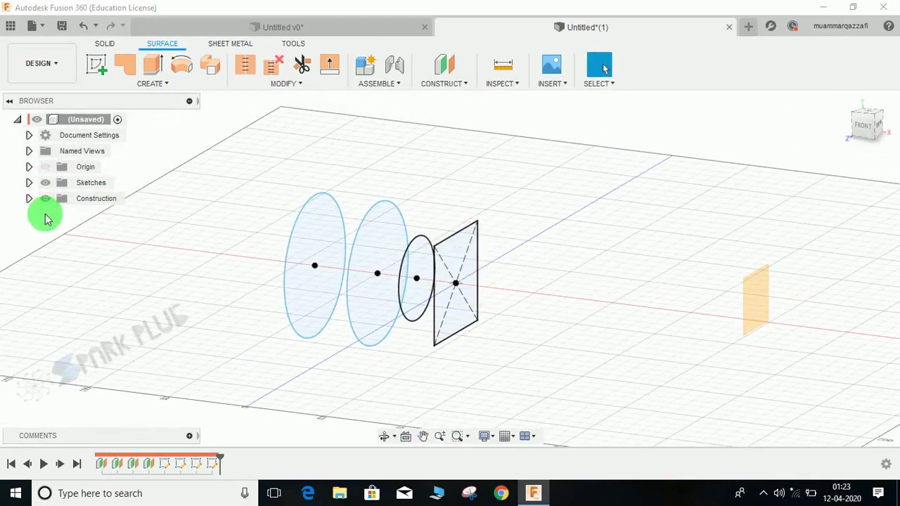
click(45, 199)
middle_drag(502, 223, 534, 211)
click(190, 85)
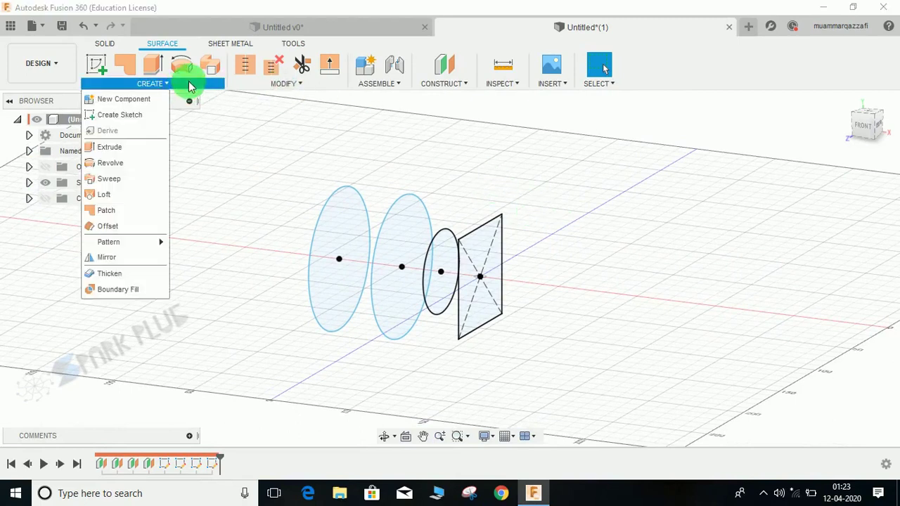
click(134, 195)
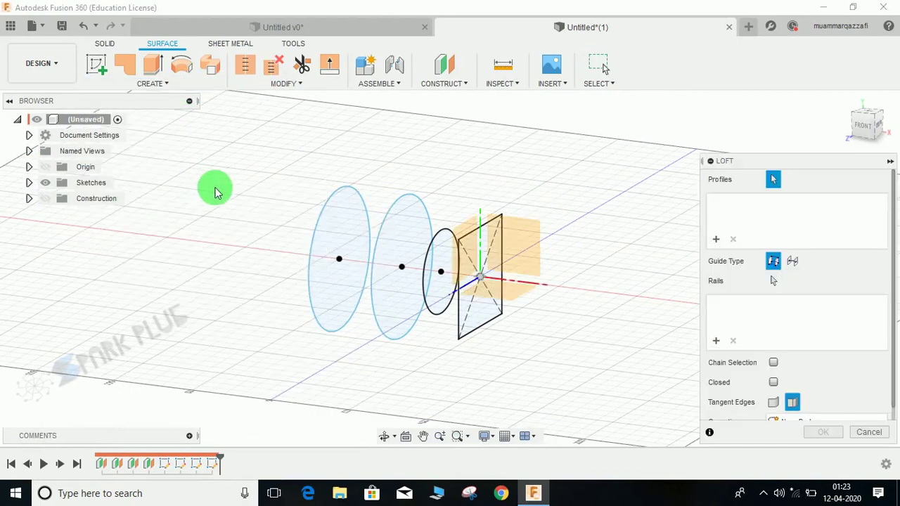
click(348, 211)
scroll(364, 182, up, 2)
click(412, 247)
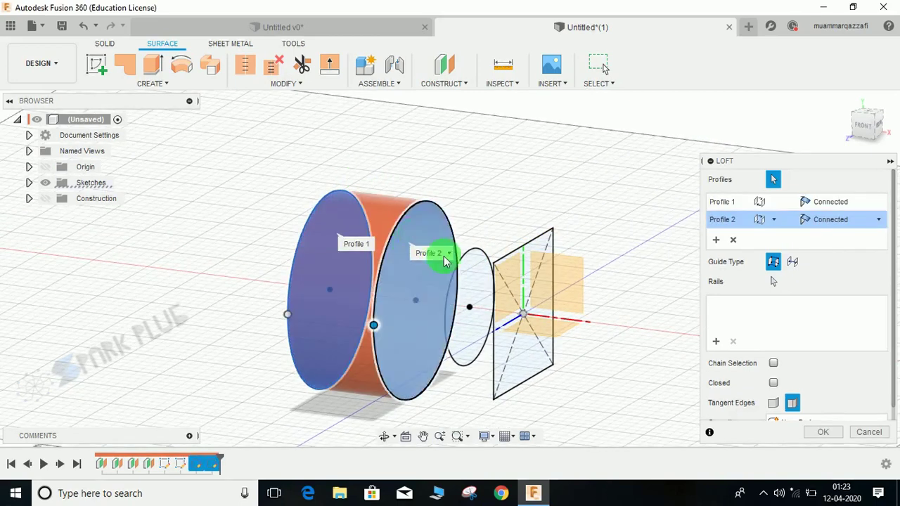
click(476, 283)
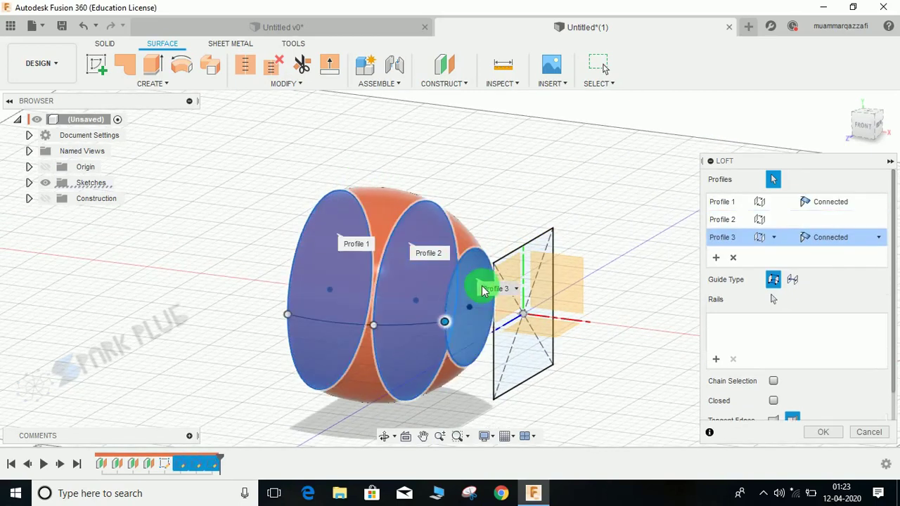
click(529, 366)
shift+middle_drag(556, 287, 599, 274)
scroll(552, 265, up, 4)
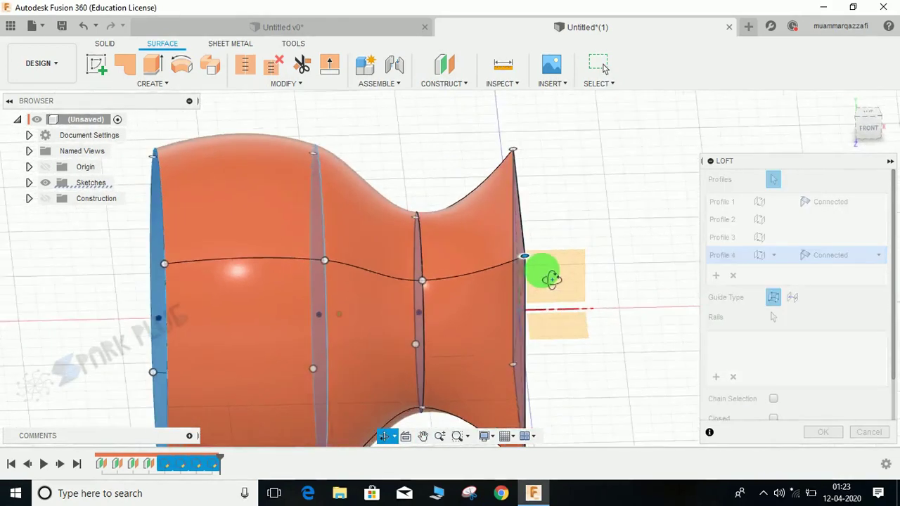
scroll(545, 266, down, 2)
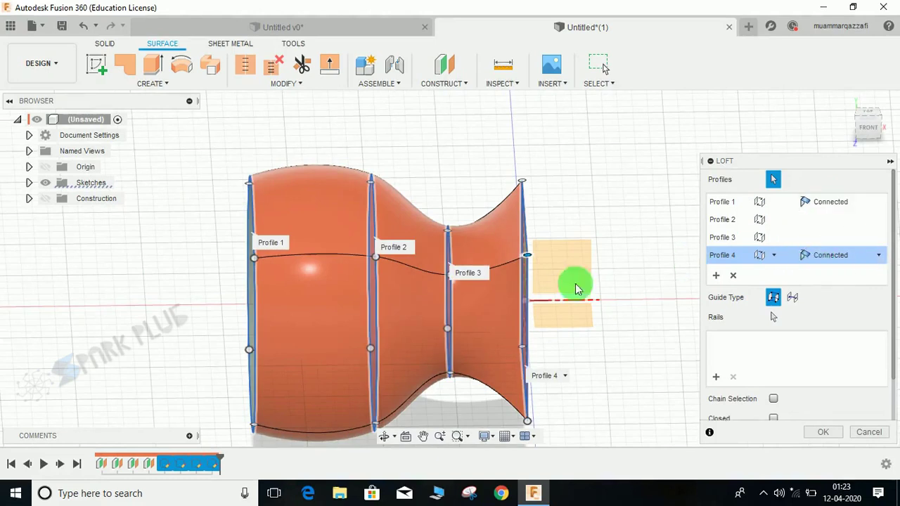
click(815, 255)
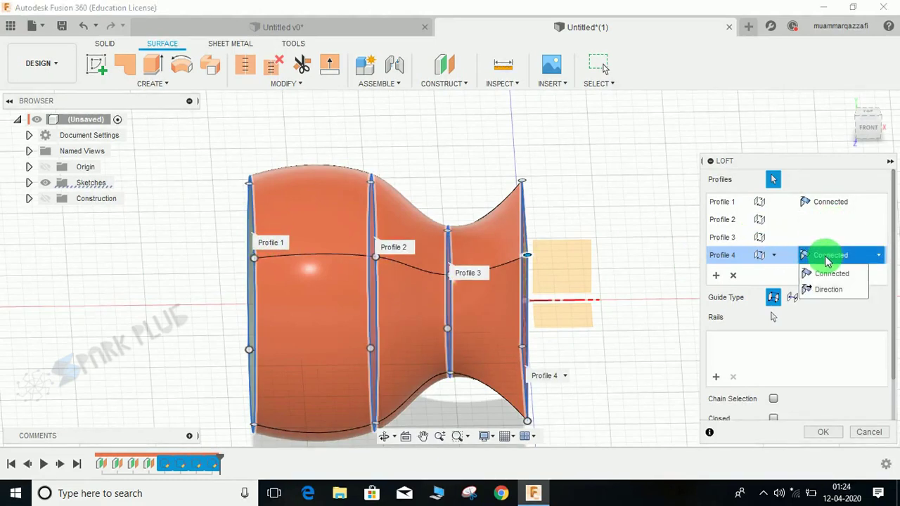
middle_drag(571, 306, 518, 233)
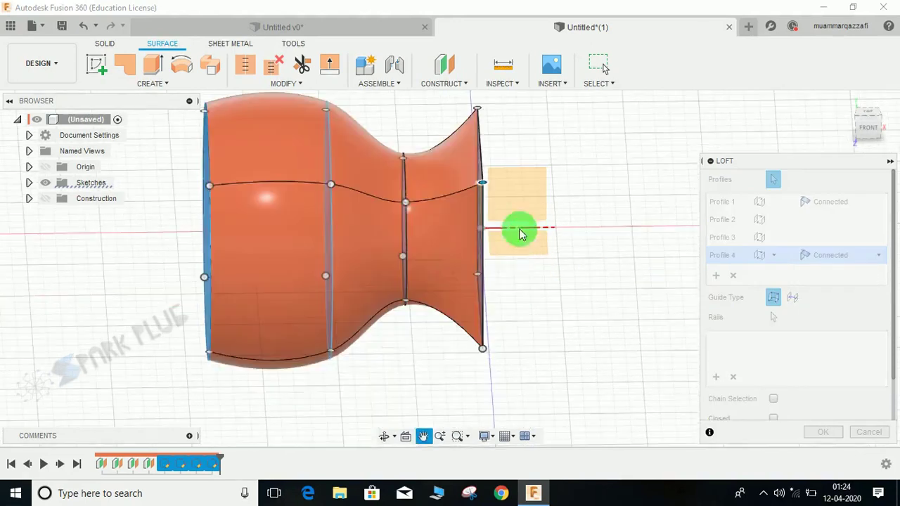
click(816, 255)
click(818, 293)
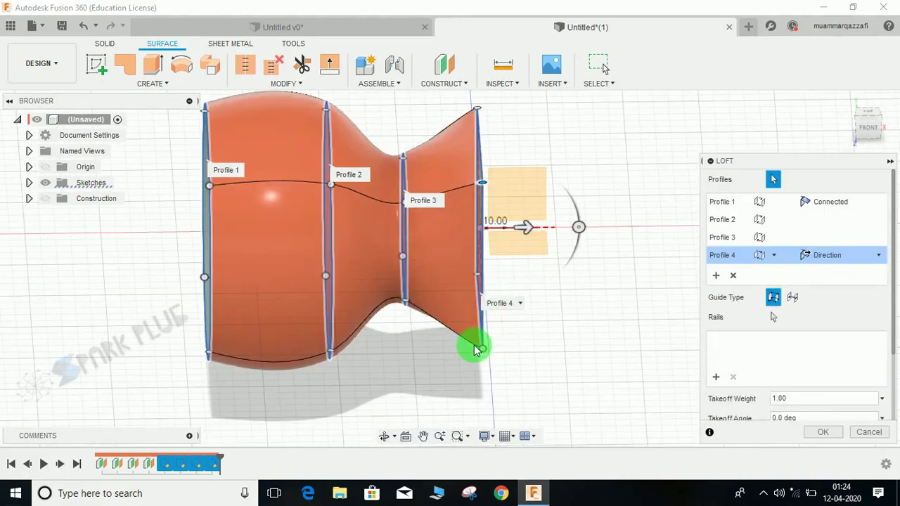
shift+middle_drag(504, 332, 511, 294)
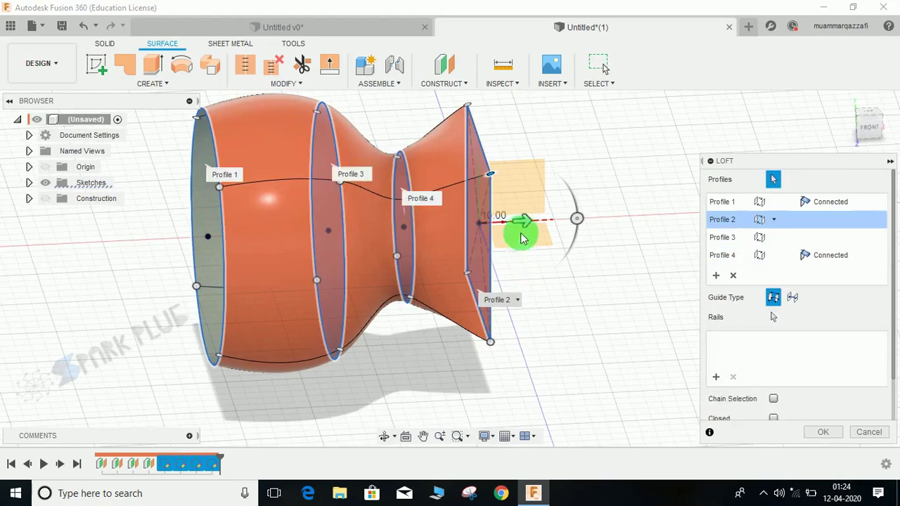
click(848, 271)
click(829, 259)
click(830, 259)
click(819, 287)
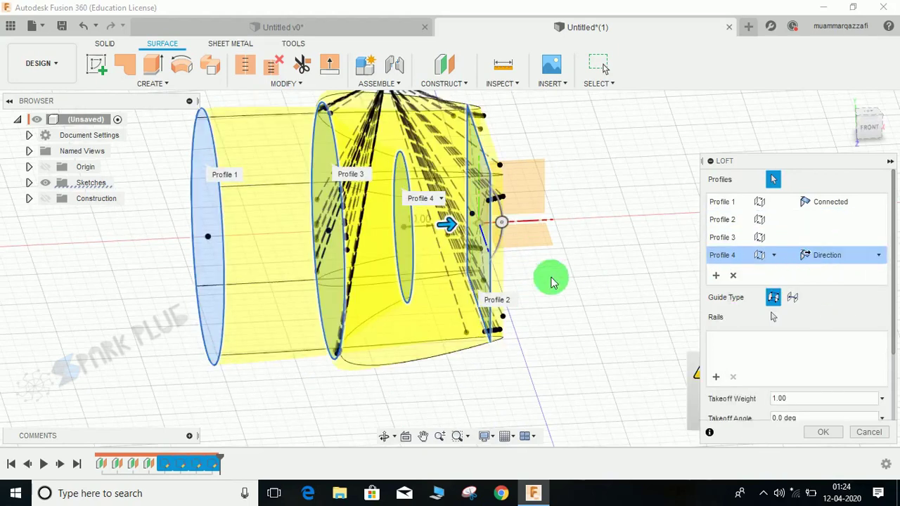
middle_drag(561, 253, 581, 297)
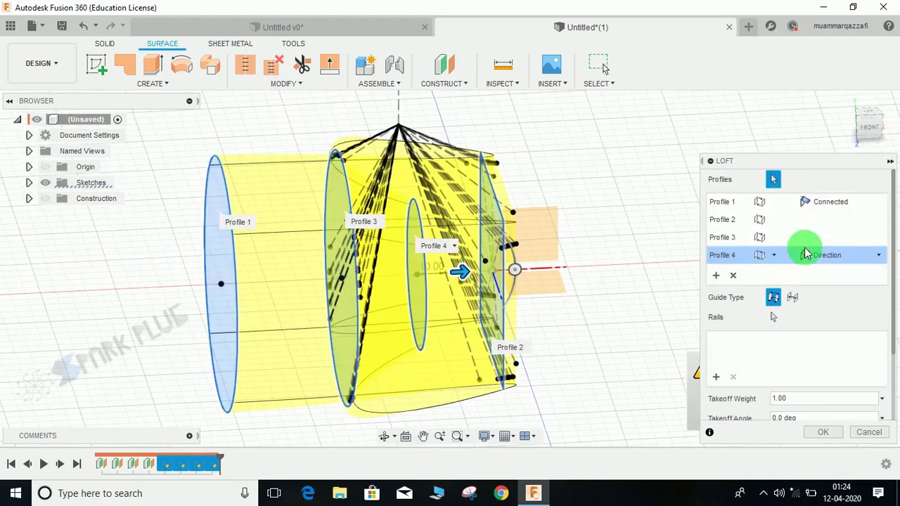
click(832, 201)
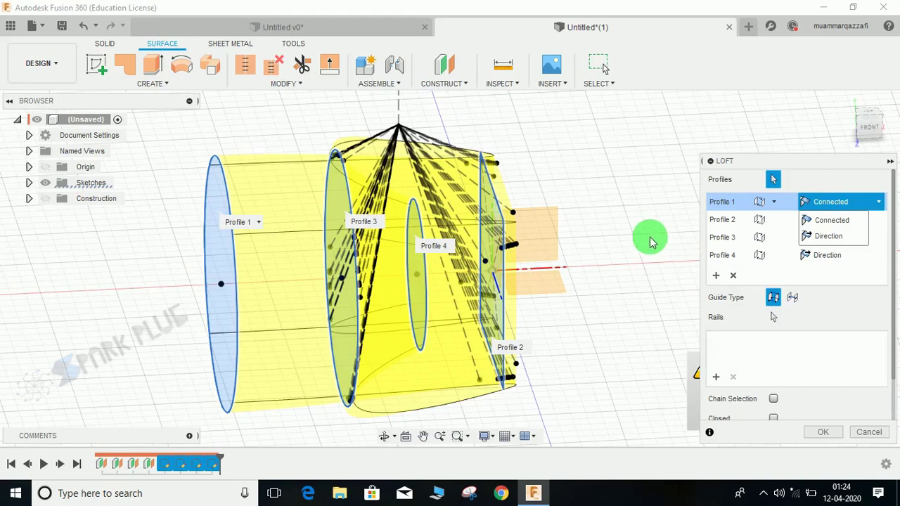
key(Escape)
Set up a surface loft from the farthest large circle through the second large circle and the small circle to the square
click(149, 83)
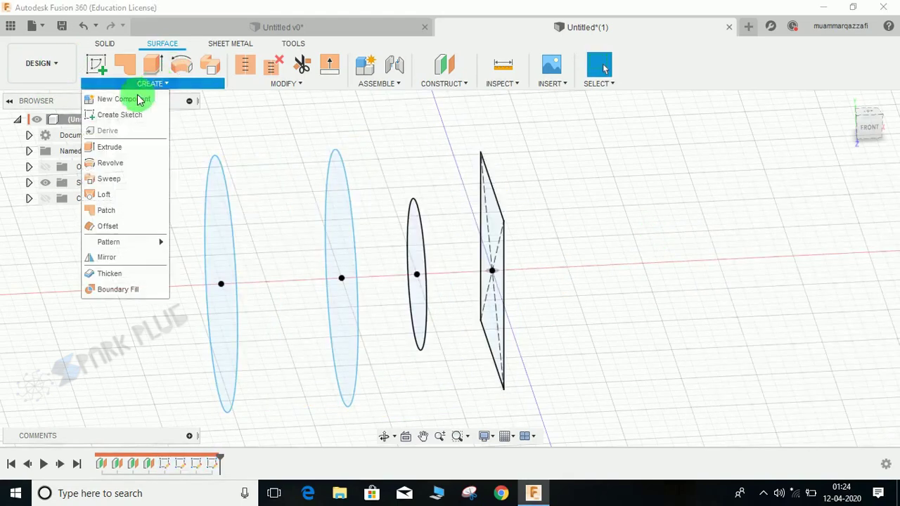
click(106, 195)
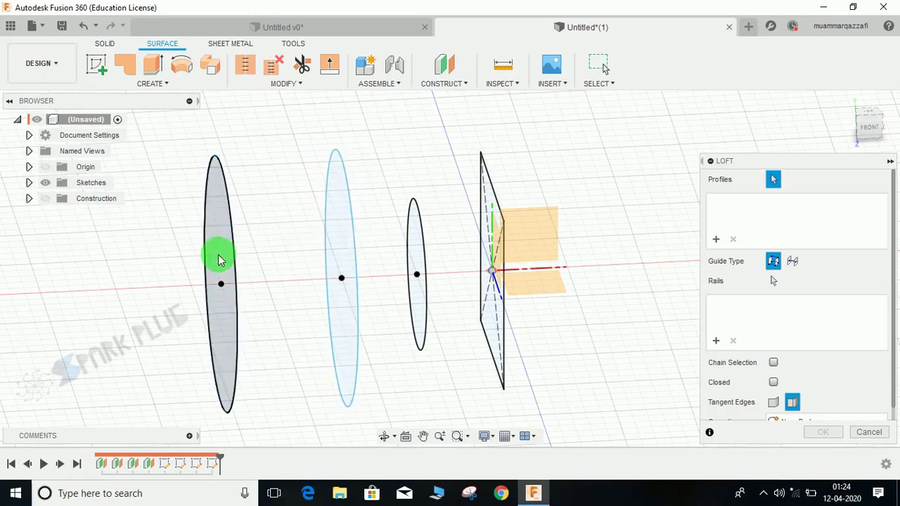
click(218, 256)
click(336, 245)
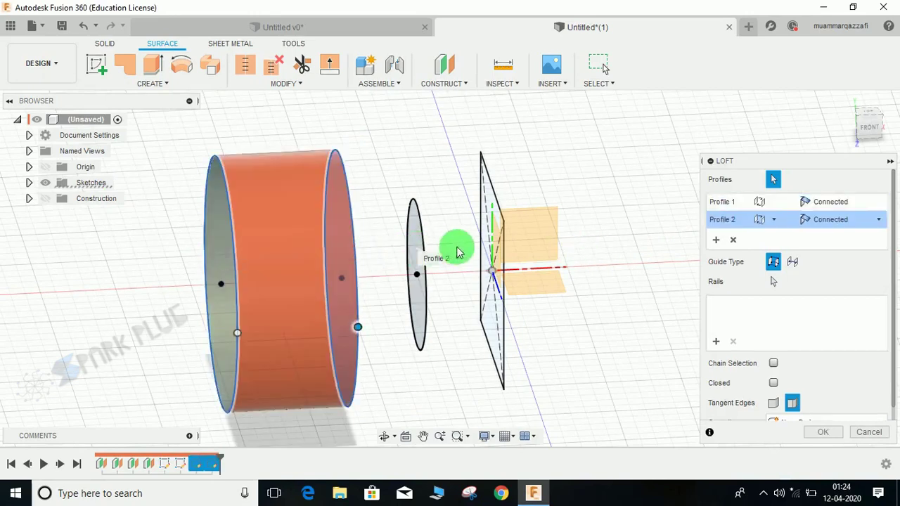
click(489, 197)
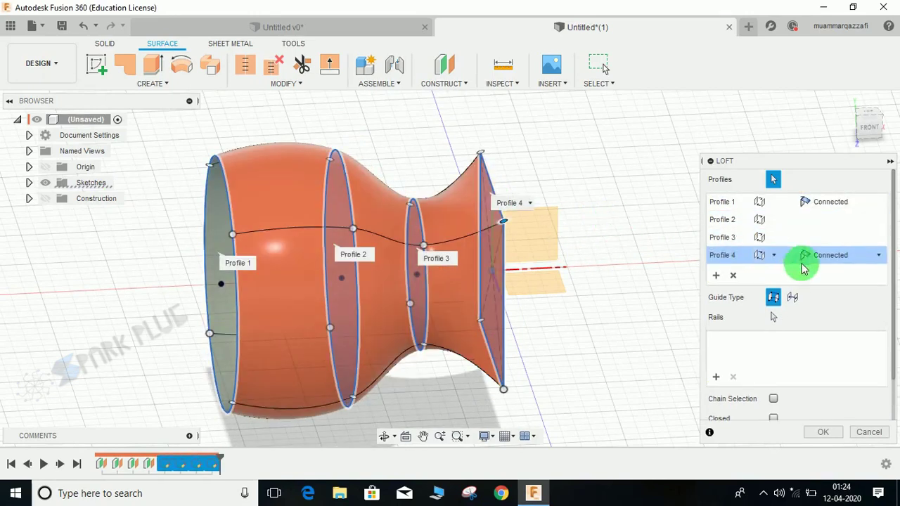
Give the loft's square end profile a Direction condition with a takeoff weight of 4.50 and complete the loft
click(830, 261)
click(819, 285)
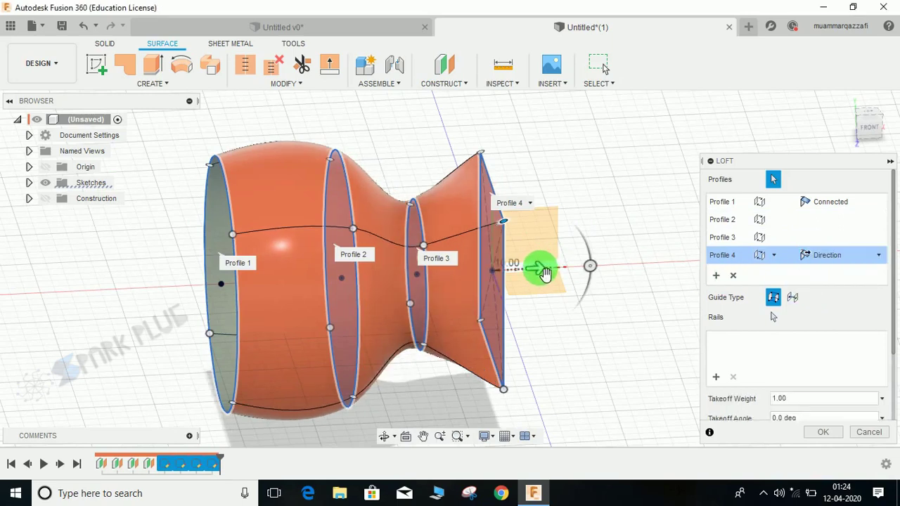
drag(540, 268, 661, 291)
scroll(464, 194, up, 3)
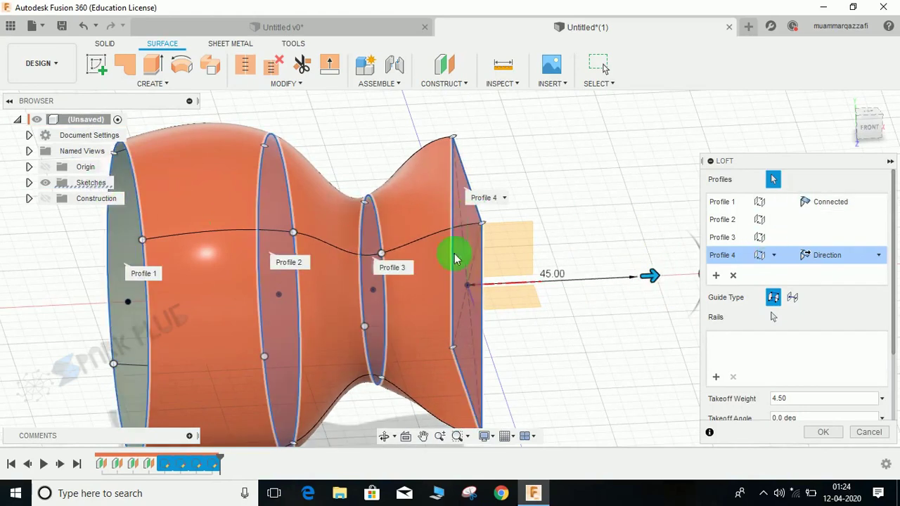
click(822, 437)
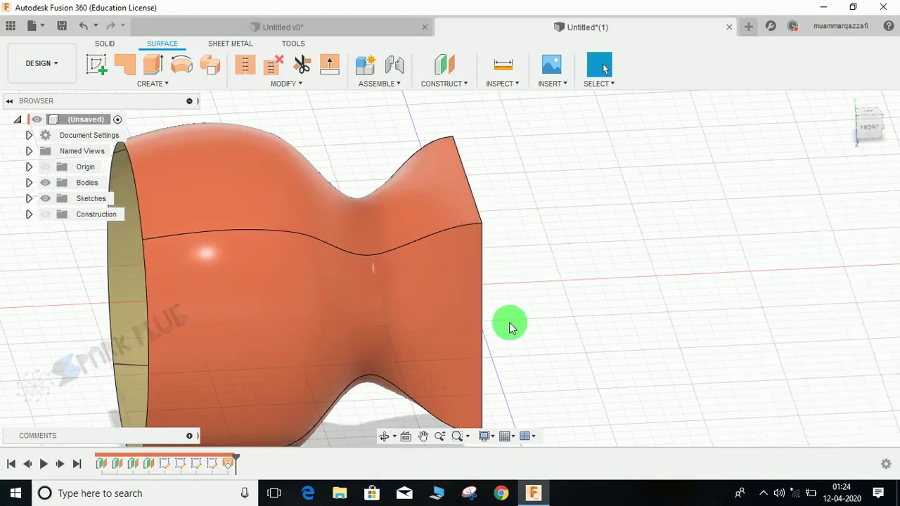
scroll(512, 322, down, 5)
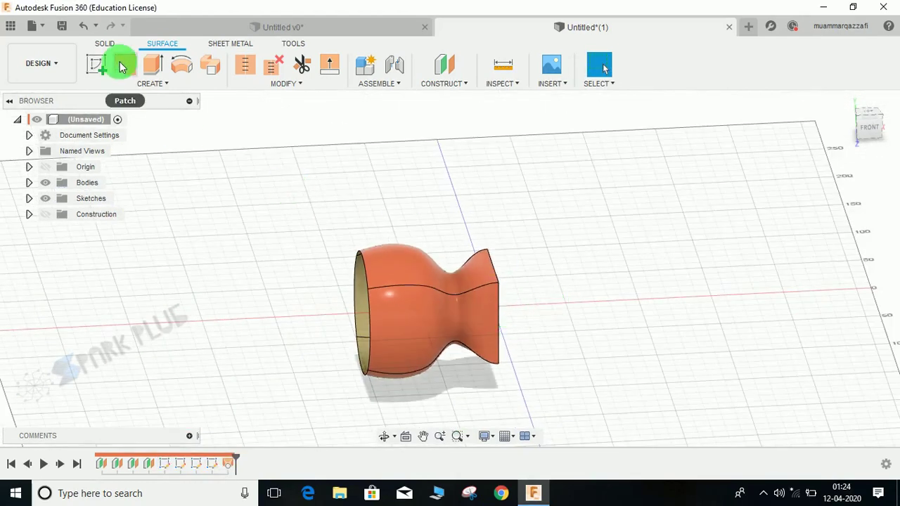
Extrude the loft's open large circular edge away from the body as a new surface with a -15 degree taper
click(149, 69)
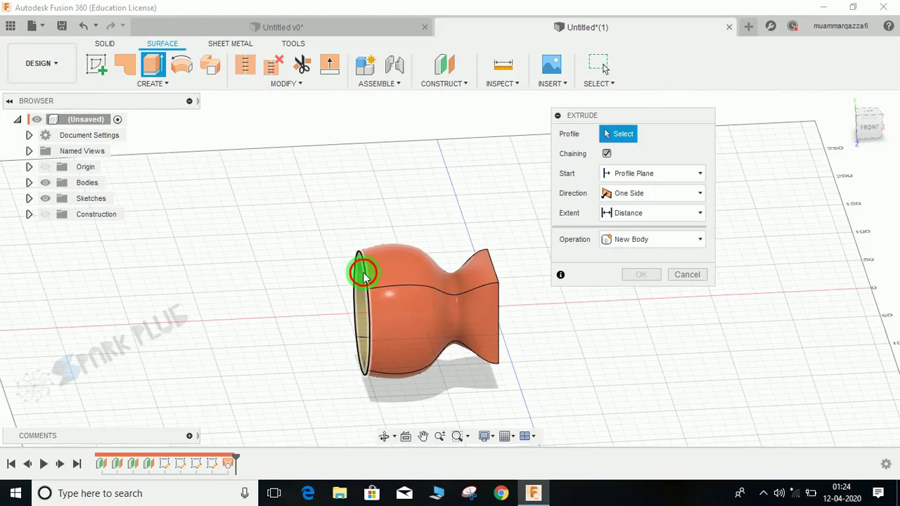
click(364, 276)
drag(382, 326, 224, 337)
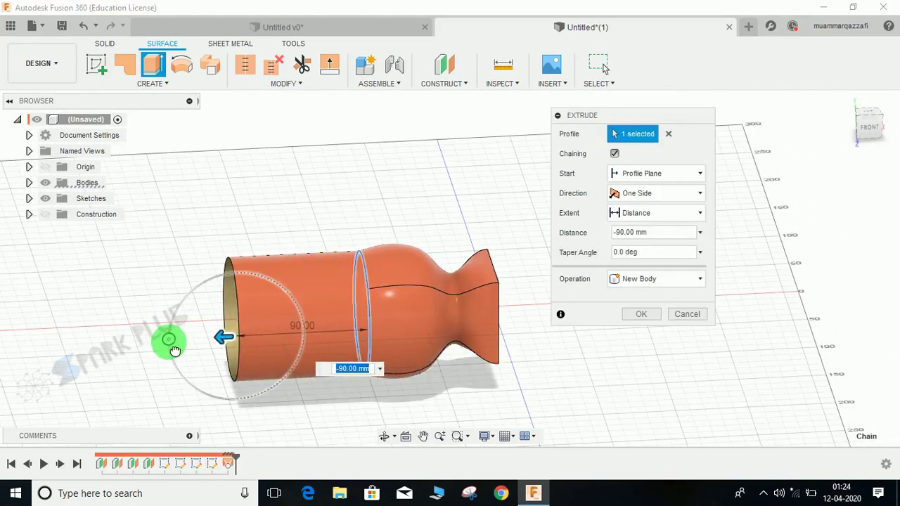
drag(174, 350, 177, 364)
scroll(372, 313, up, 2)
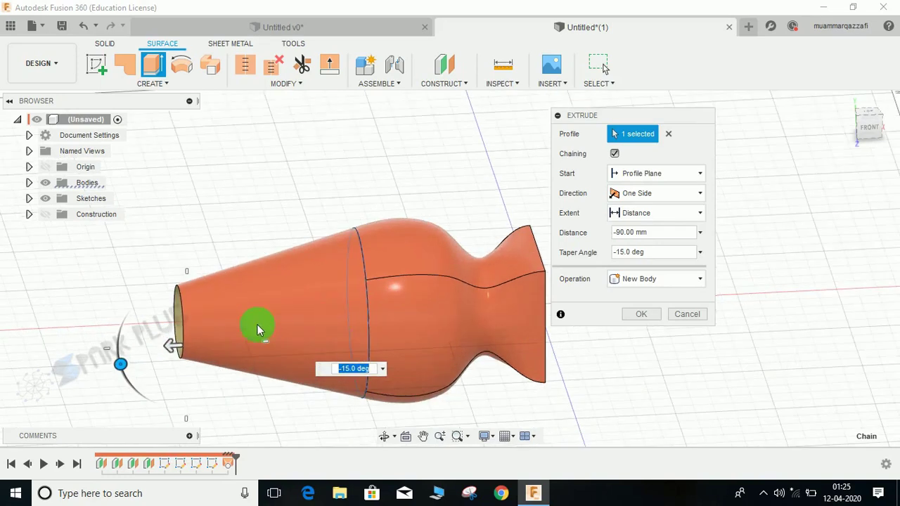
drag(176, 357, 133, 358)
click(641, 313)
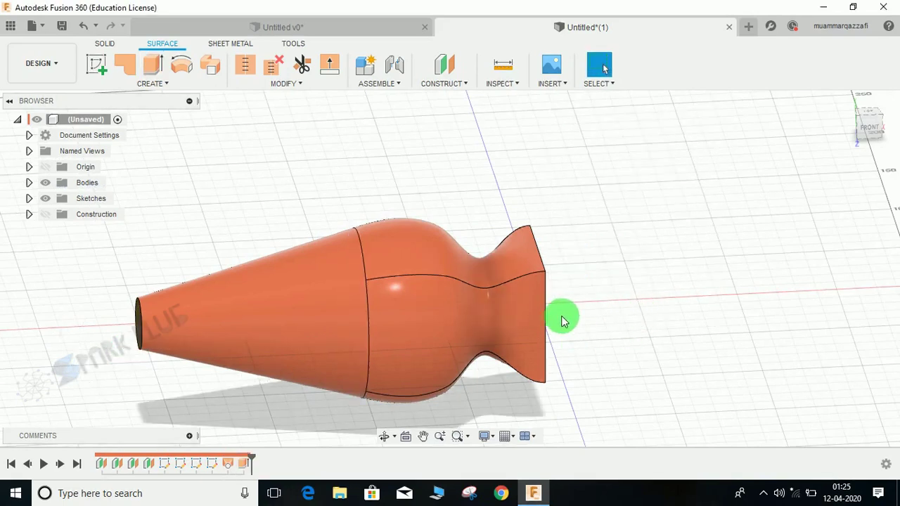
Show the construction planes and start a sketch on the offset plane far beyond the square opening
mouse_move(539, 296)
shift+middle_down()
mouse_move(595, 317)
mouse_move(527, 315)
mouse_move(577, 305)
shift+middle_up()
scroll(577, 306, up, 3)
click(45, 214)
scroll(485, 306, down, 2)
shift+middle_drag(667, 325, 657, 323)
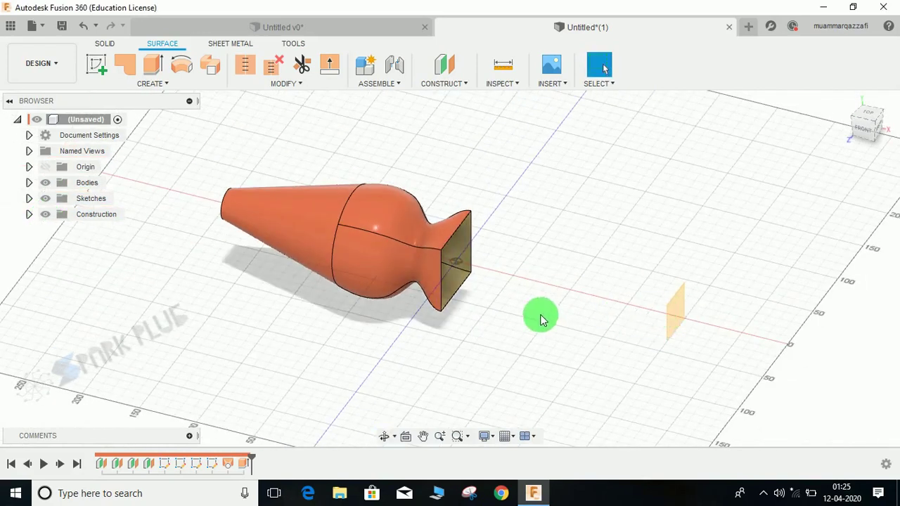
shift+middle_drag(543, 315, 169, 130)
click(91, 73)
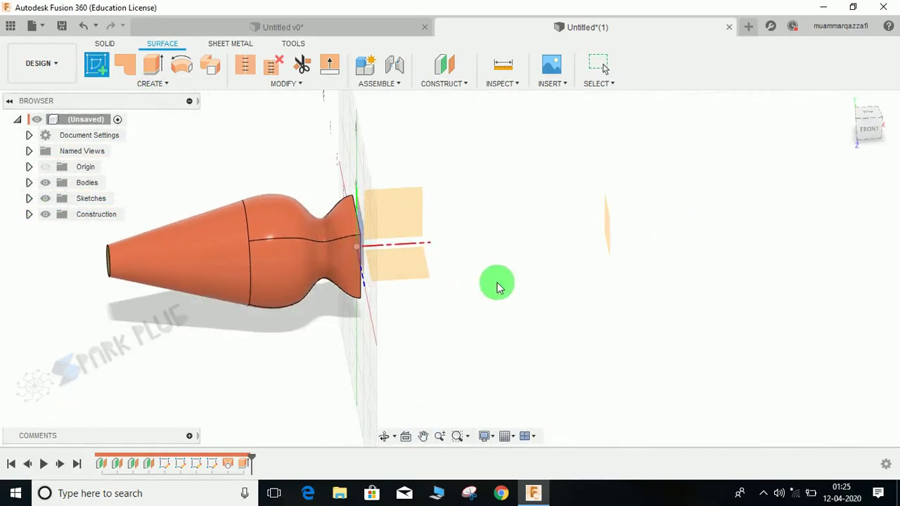
click(568, 182)
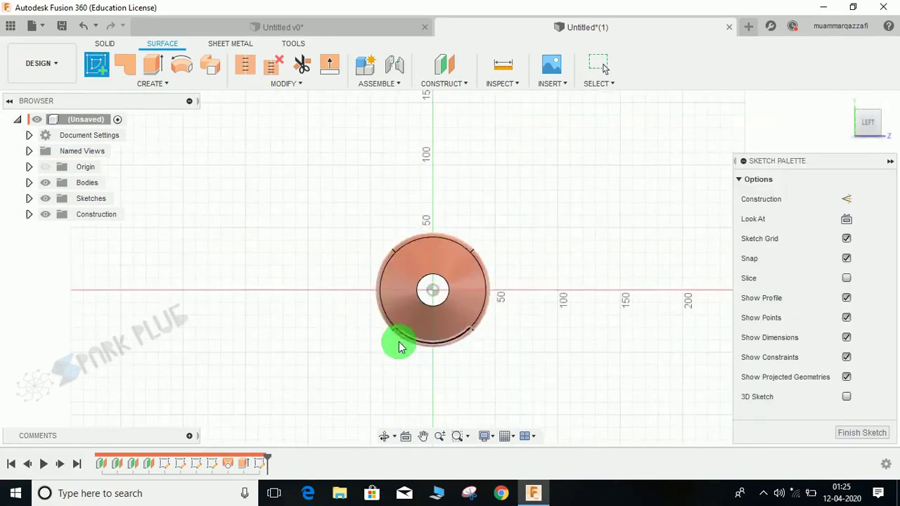
Sketch a wide, thin rectangle across the horizontal axis, extending past both sides of the body's outline
click(127, 73)
click(123, 73)
click(301, 213)
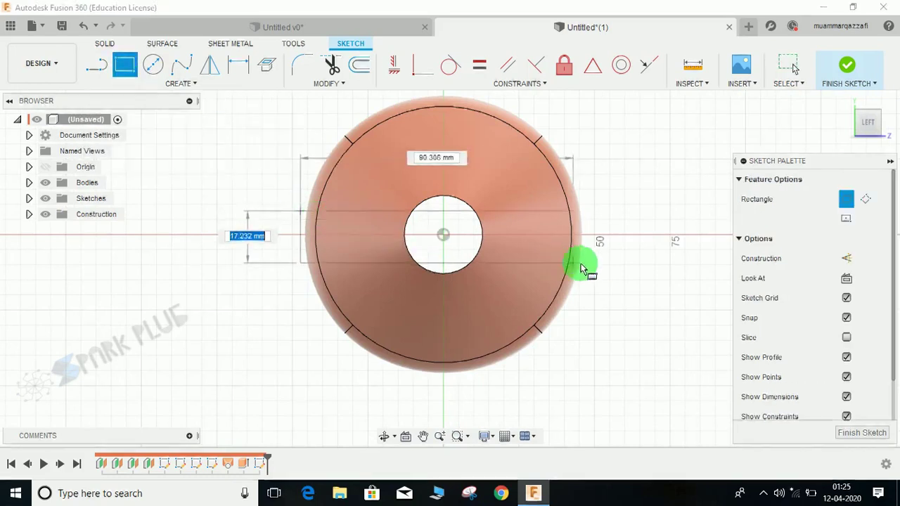
click(610, 265)
key(Escape)
middle_drag(626, 230, 572, 263)
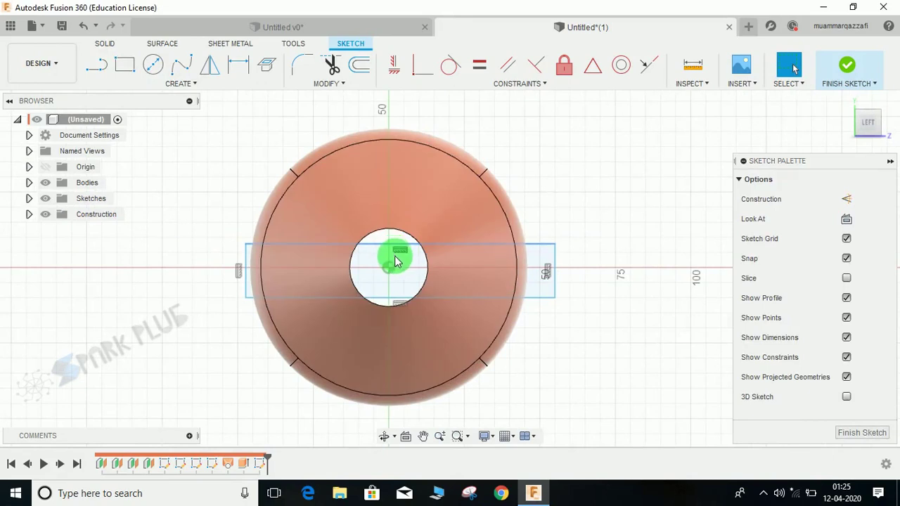
click(483, 213)
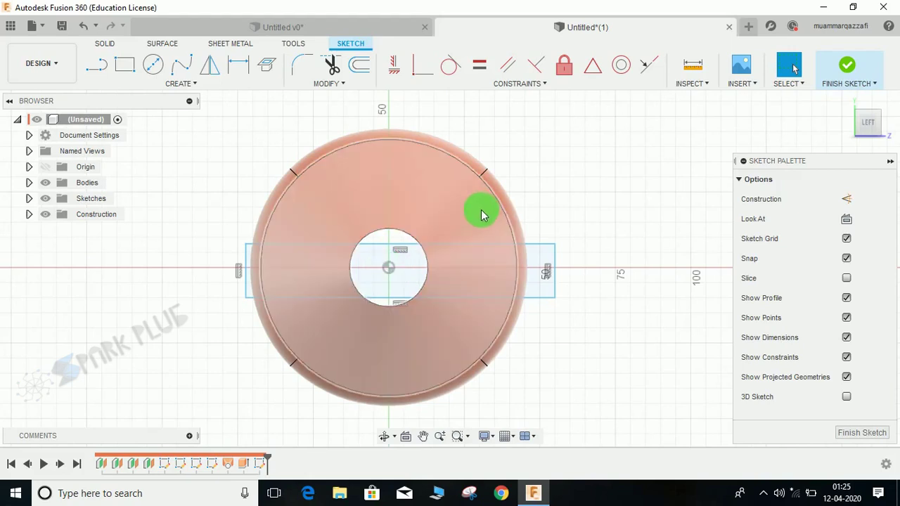
click(562, 188)
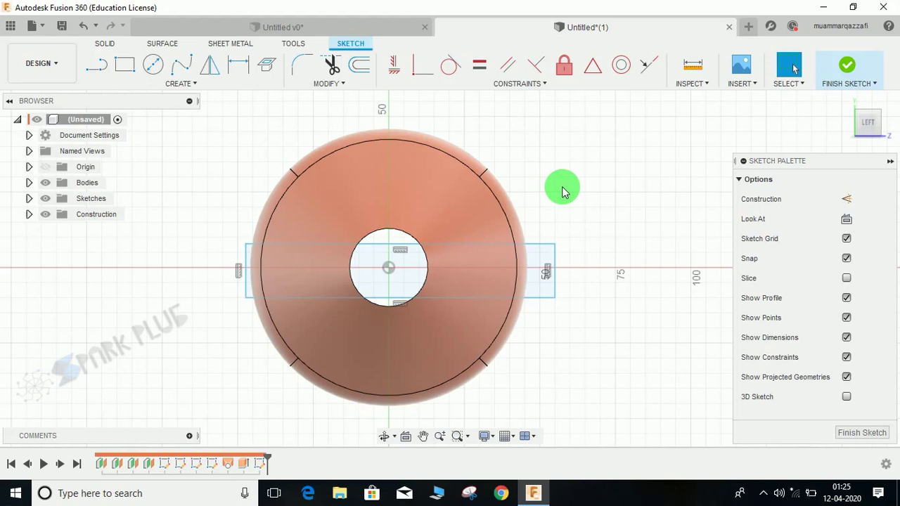
click(560, 187)
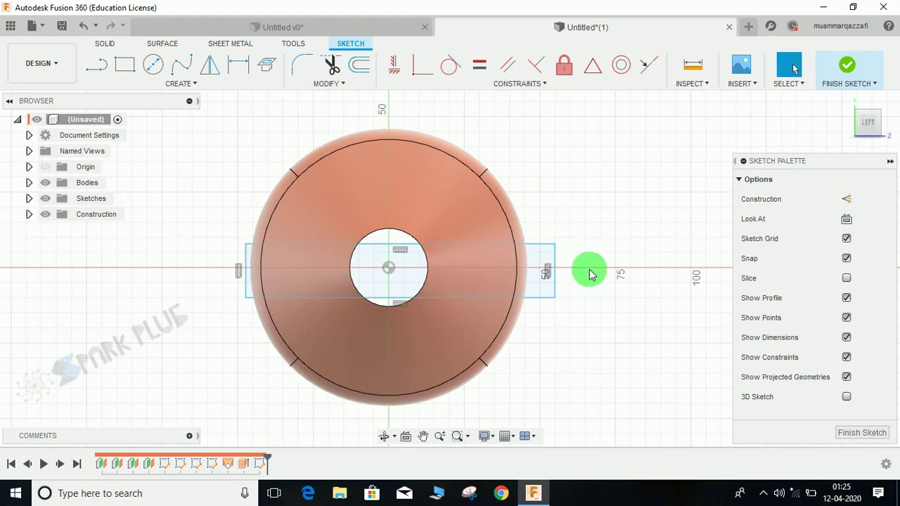
Dimension the rectangle to 120 mm wide and 5 mm high
click(490, 249)
click(534, 211)
text(120)
key(Return)
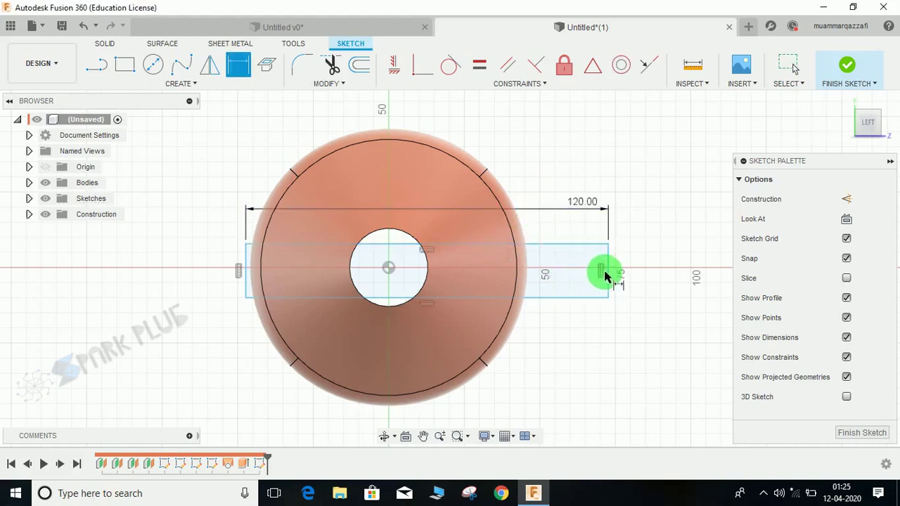
click(635, 273)
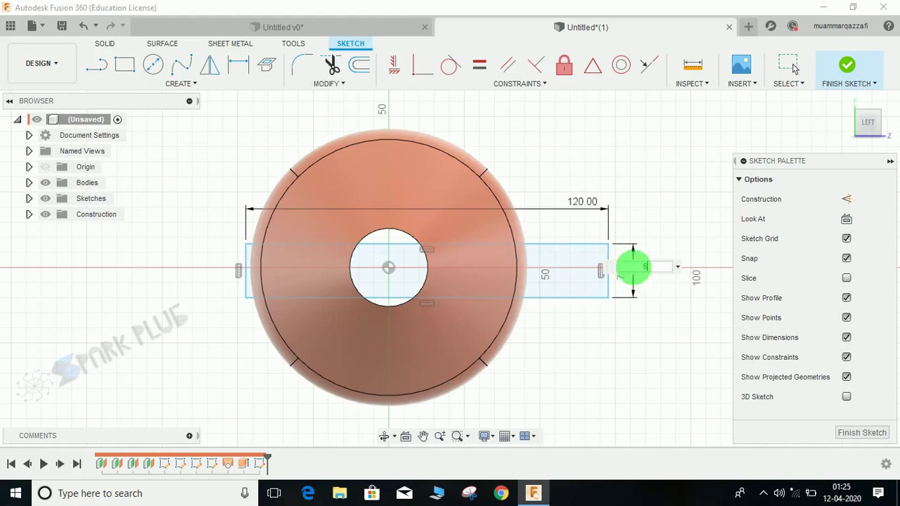
middle_drag(402, 333, 433, 341)
key(Escape)
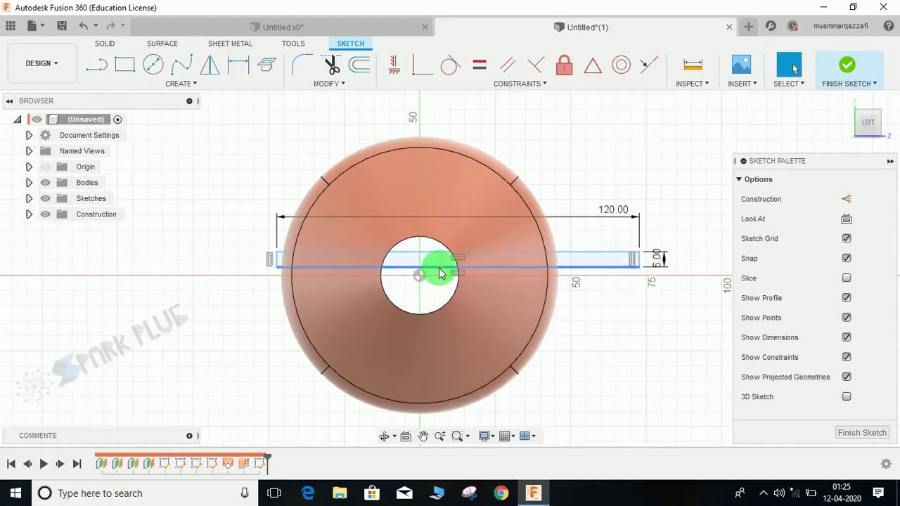
Move the rectangle down so that it straddles the horizontal axis at the origin
drag(438, 269, 412, 281)
scroll(414, 280, up, 3)
middle_drag(410, 278, 327, 328)
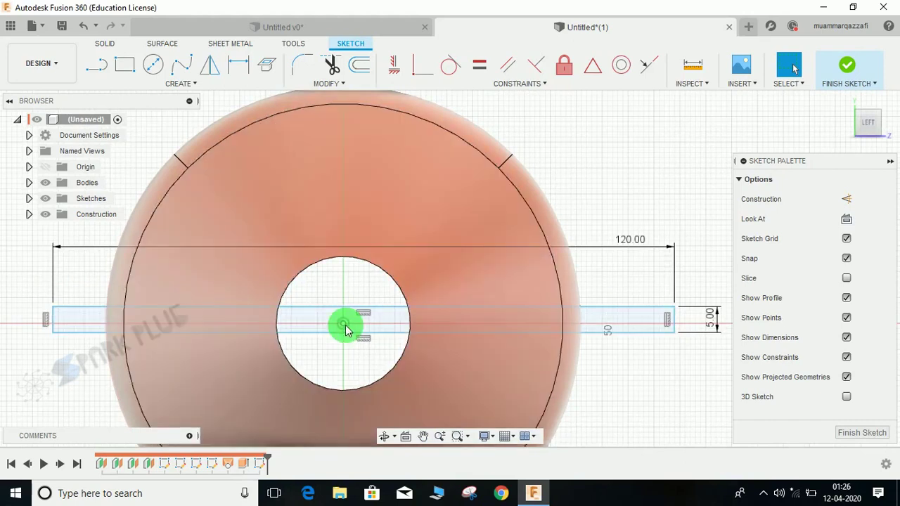
Draw a short vertical line up from the origin and convert it to a construction line
click(343, 325)
click(344, 266)
key(Escape)
click(343, 295)
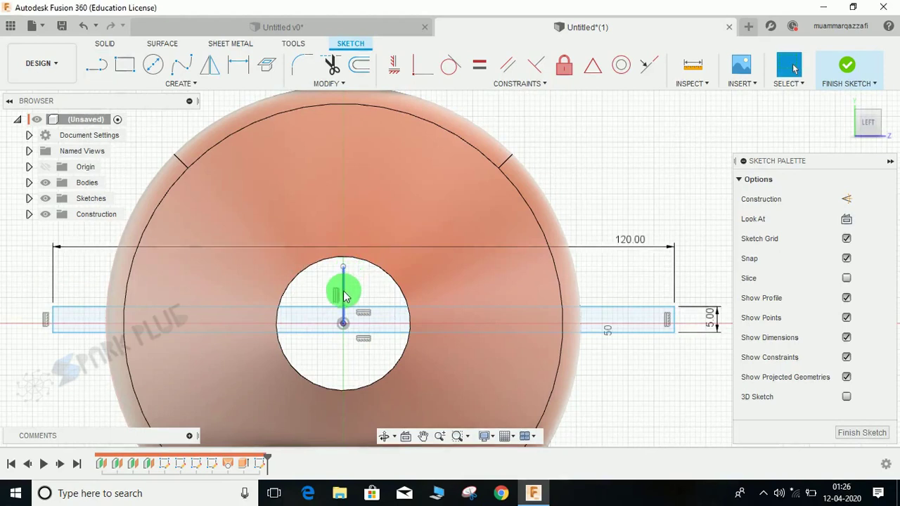
scroll(534, 296, up, 3)
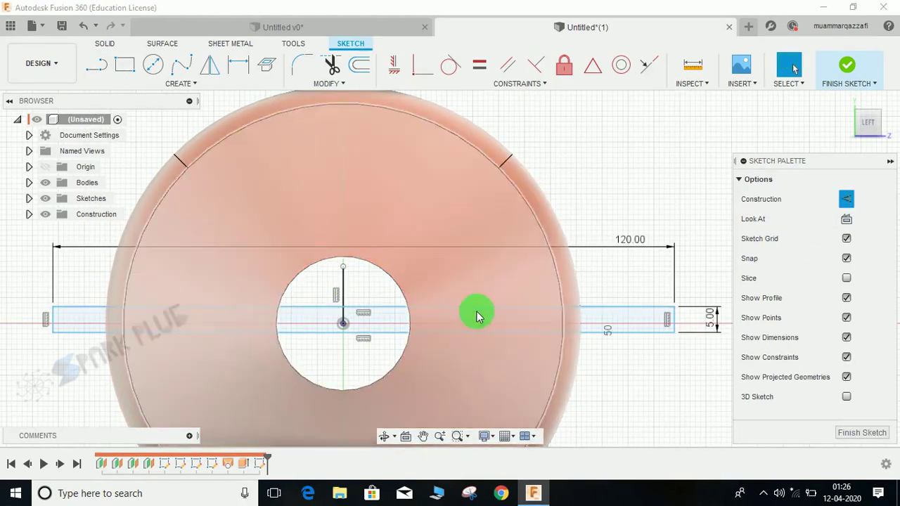
click(313, 285)
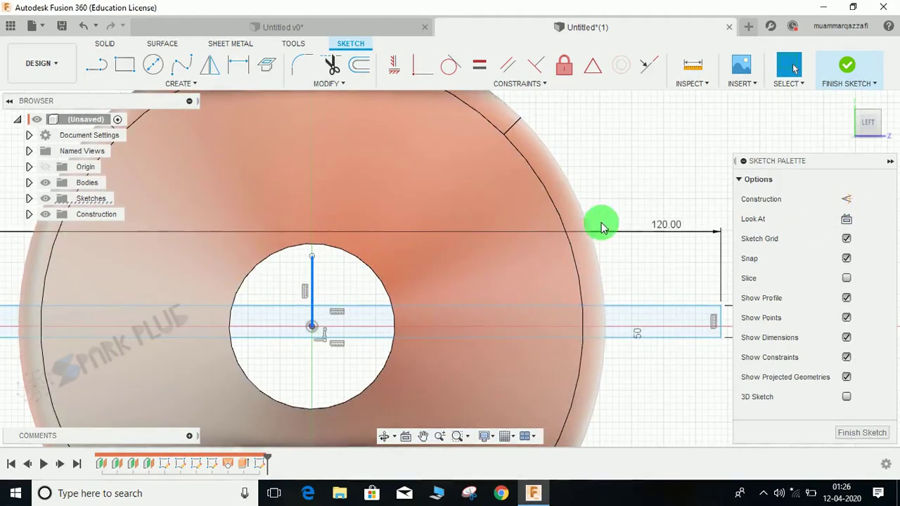
click(845, 199)
scroll(473, 295, down, 3)
scroll(403, 309, down, 2)
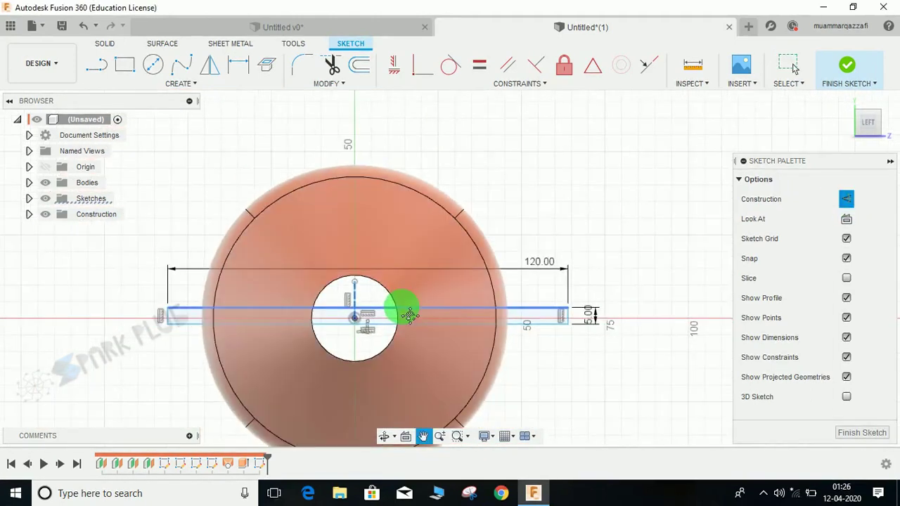
Constrain the rectangle's two short sides to be symmetric about the vertical construction line
click(529, 84)
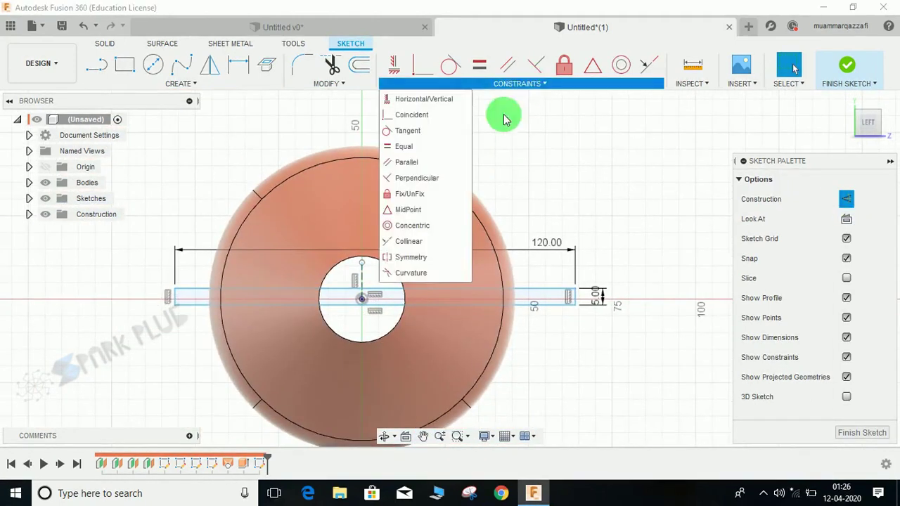
click(410, 258)
scroll(556, 301, up, 2)
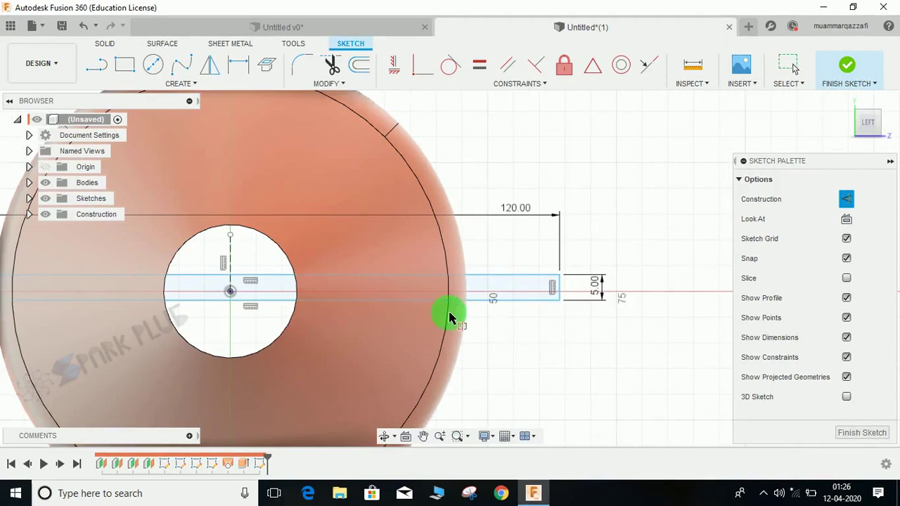
scroll(478, 320, down, 2)
scroll(583, 301, up, 4)
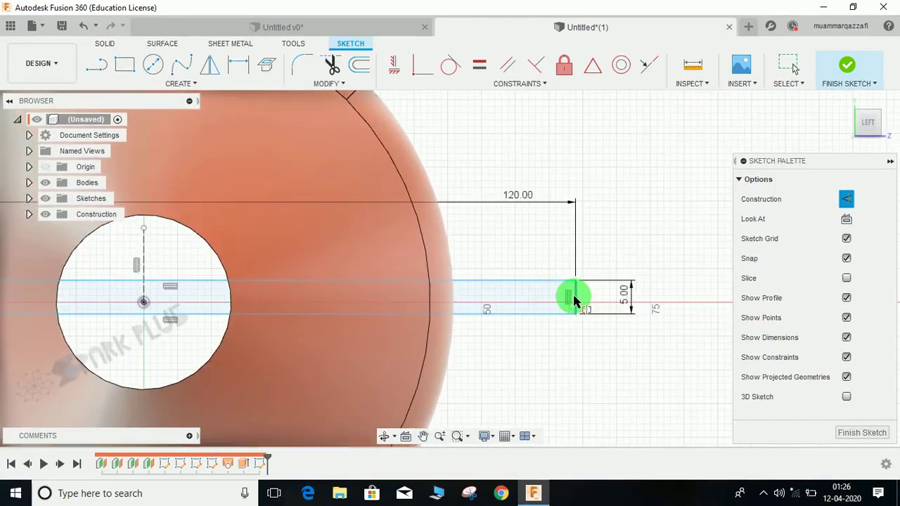
click(575, 300)
scroll(322, 339, down, 3)
middle_drag(281, 340, 532, 340)
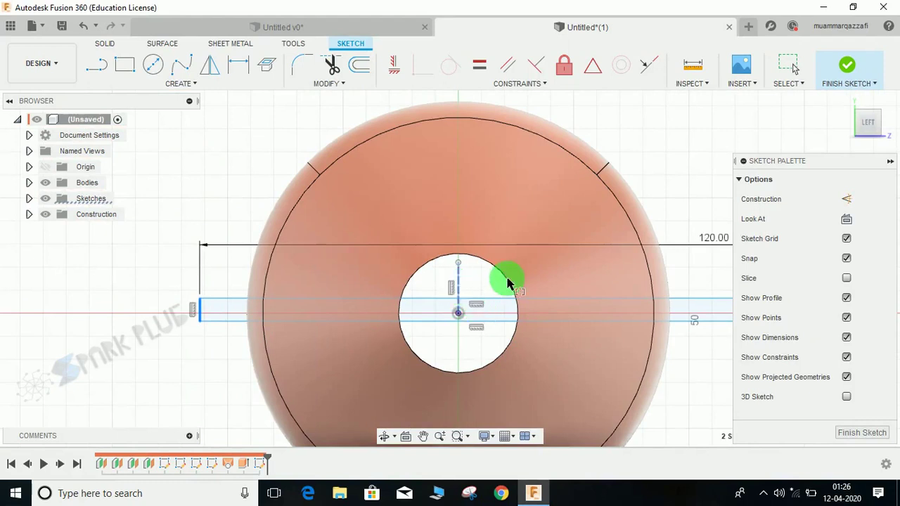
scroll(520, 277, down, 3)
middle_drag(495, 319, 482, 323)
scroll(478, 318, up, 3)
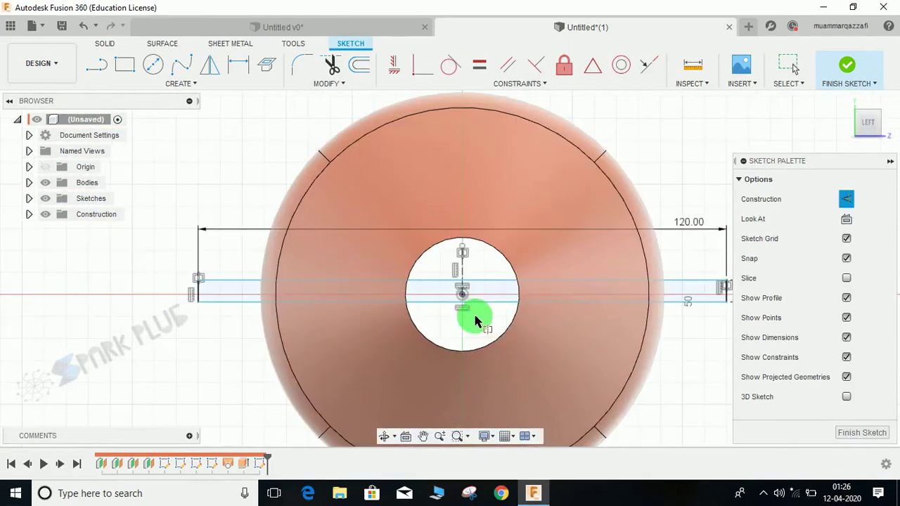
Shift the rectangle down so its upper edge sits just below the horizontal axis, and finish the sketch
scroll(475, 321, up, 2)
click(499, 309)
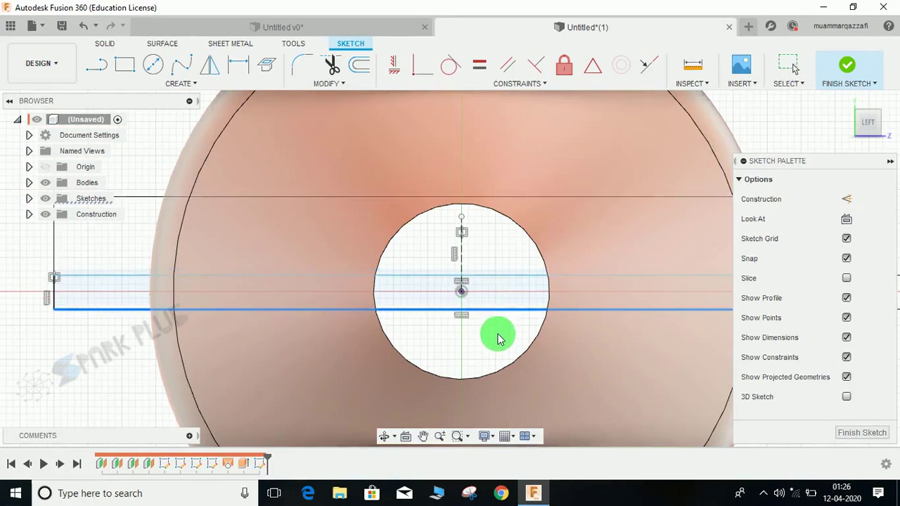
mouse_move(497, 341)
mouse_down()
mouse_move(494, 254)
mouse_move(490, 431)
mouse_move(479, 289)
mouse_move(497, 366)
mouse_move(497, 282)
mouse_move(497, 396)
mouse_up()
scroll(337, 391, down, 3)
middle_drag(551, 303, 490, 261)
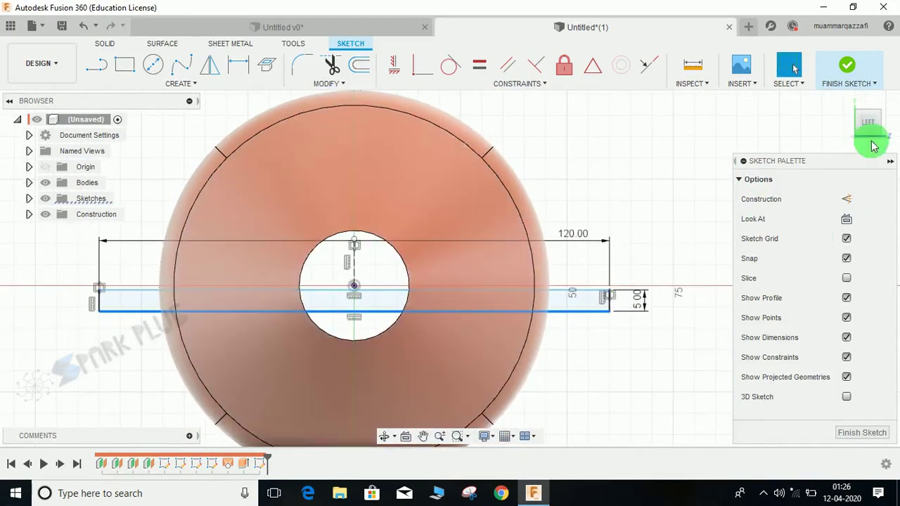
click(848, 64)
Expand the list of sketches and make the square's sketch, Sketch1, visible
scroll(493, 295, down, 3)
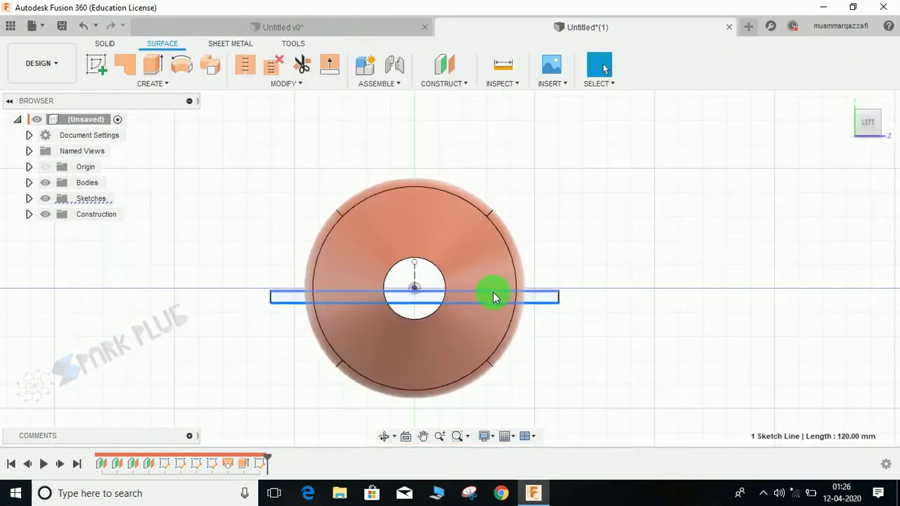
shift+middle_drag(493, 292, 391, 183)
click(168, 83)
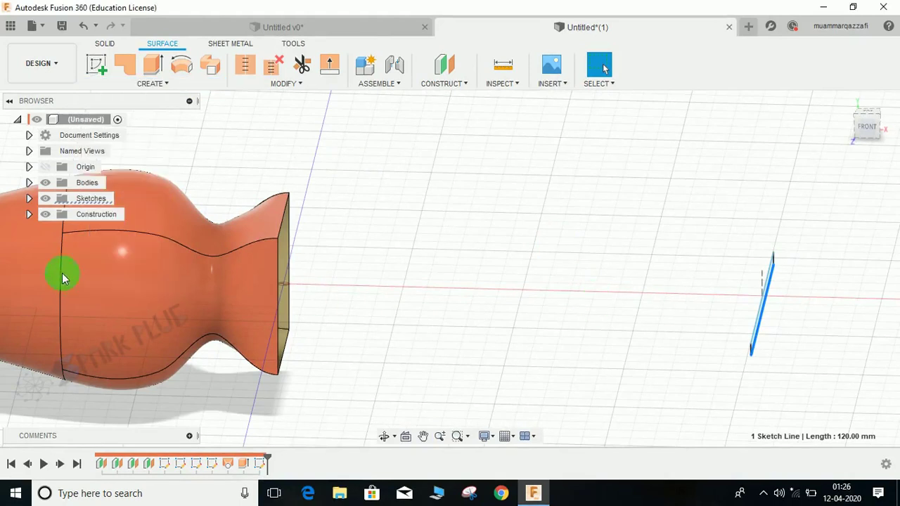
click(56, 265)
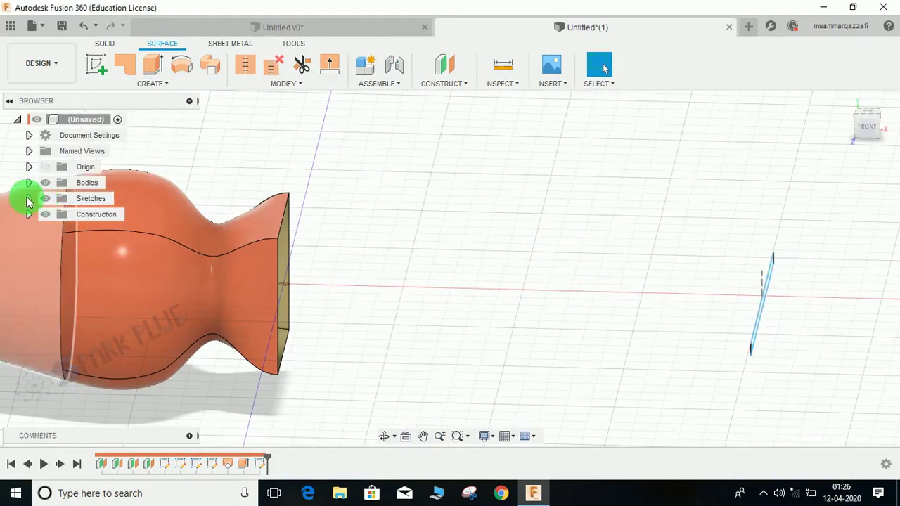
click(29, 199)
click(57, 261)
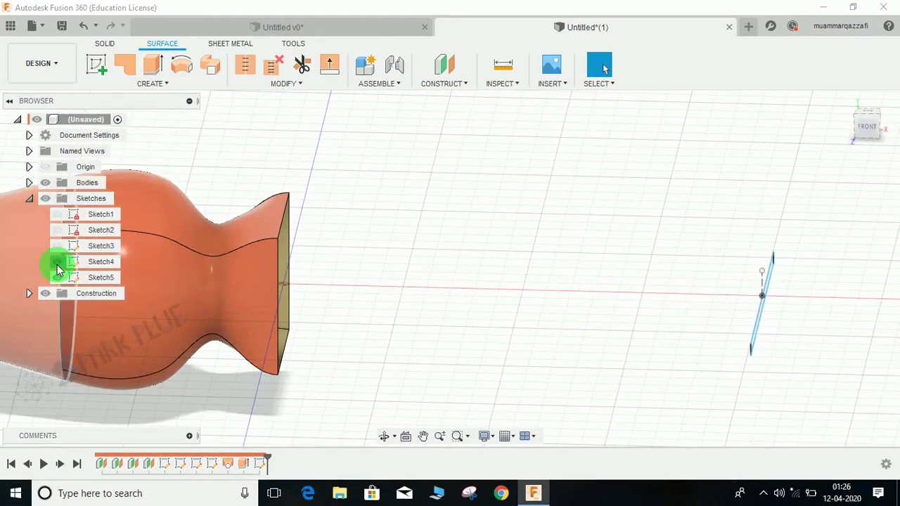
click(60, 216)
middle_drag(309, 246, 335, 249)
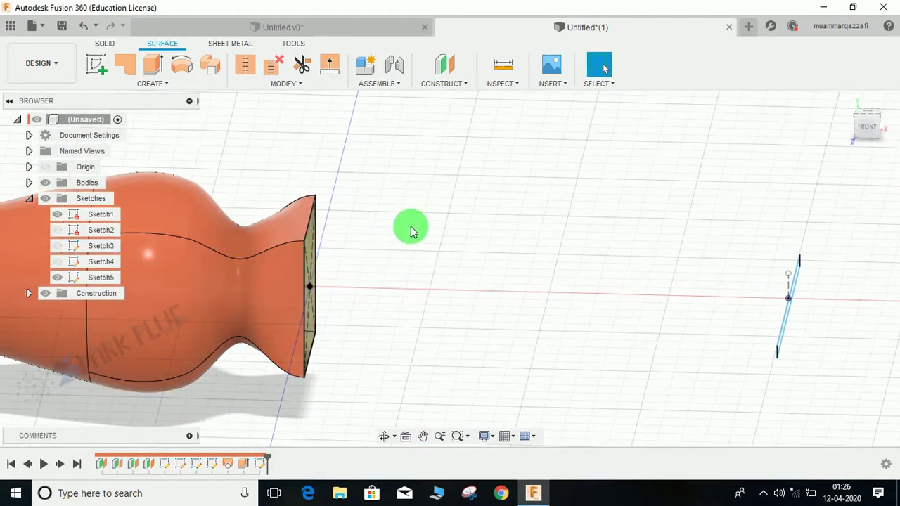
Start a surface Loft with the square sketch as the first profile and the thin rectangle as the second
click(154, 99)
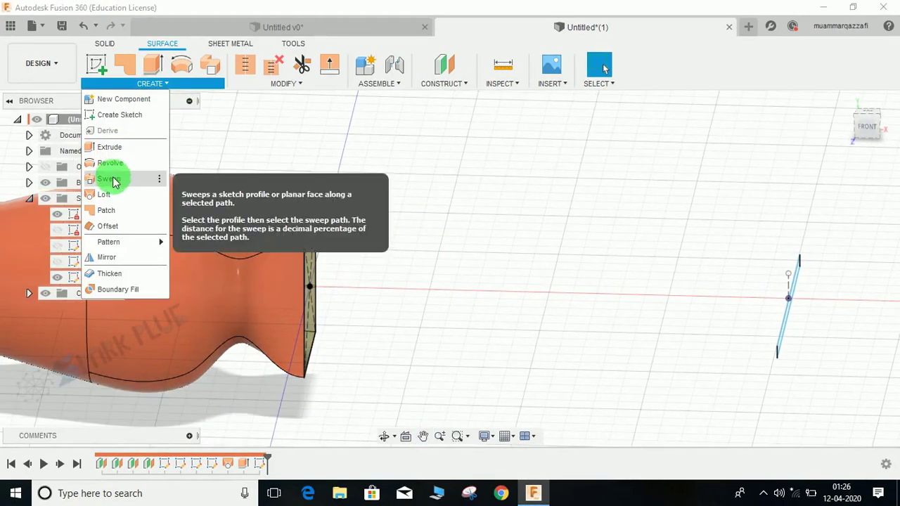
click(114, 199)
shift+middle_drag(422, 232, 362, 306)
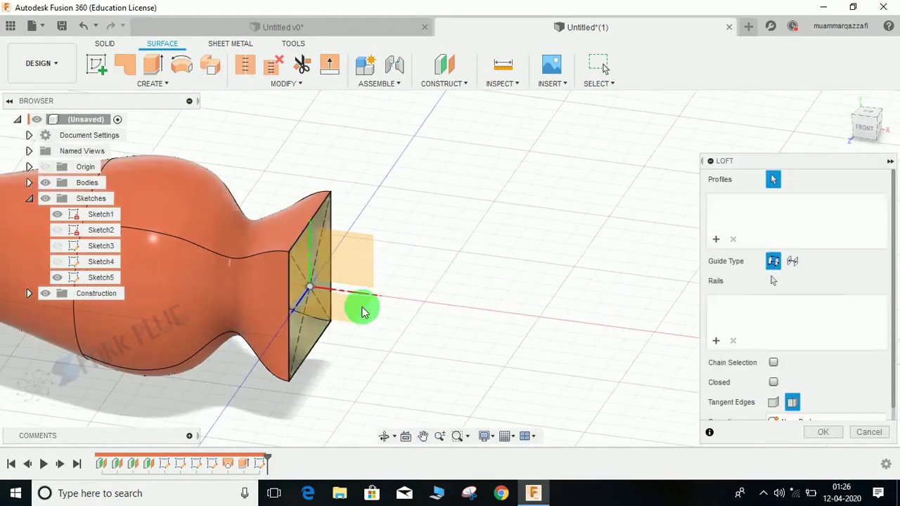
click(305, 331)
mouse_move(526, 255)
shift+middle_down()
mouse_move(482, 275)
mouse_move(537, 261)
shift+middle_up()
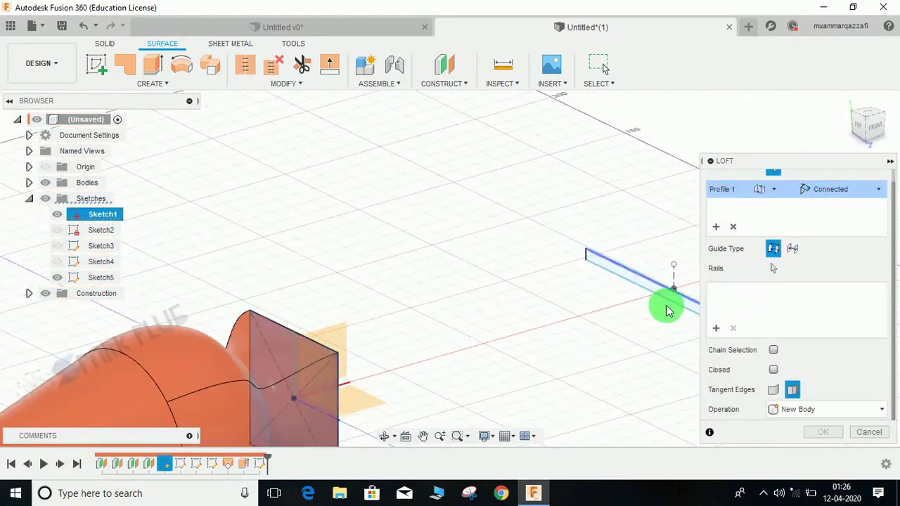
scroll(648, 285, up, 3)
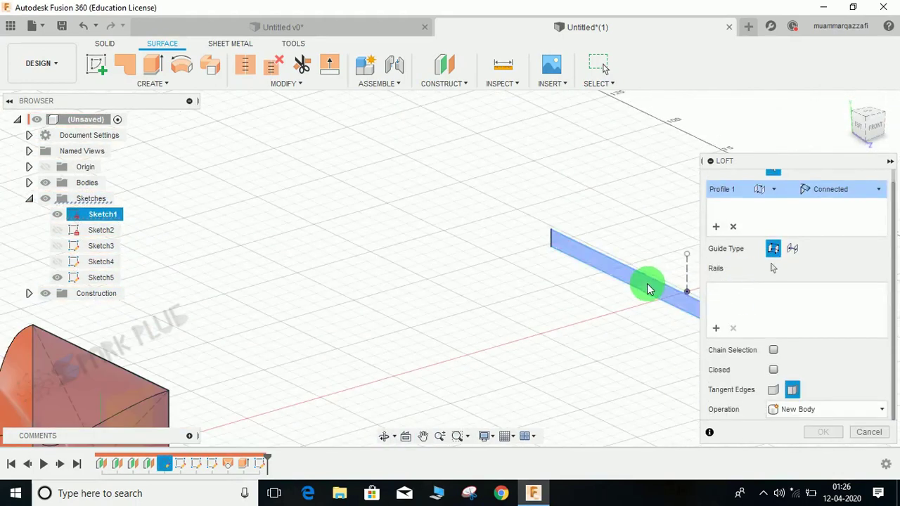
click(647, 283)
scroll(540, 282, down, 5)
shift+middle_drag(562, 298, 513, 292)
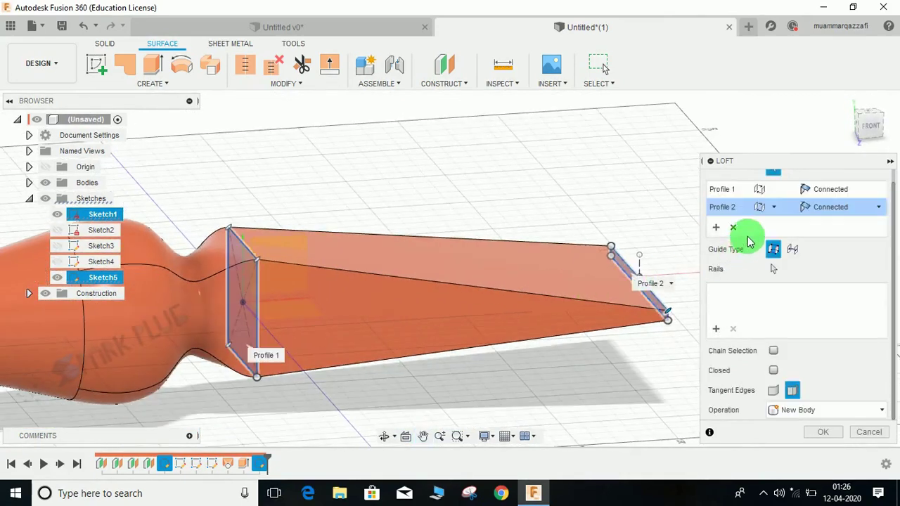
middle_drag(629, 306, 619, 285)
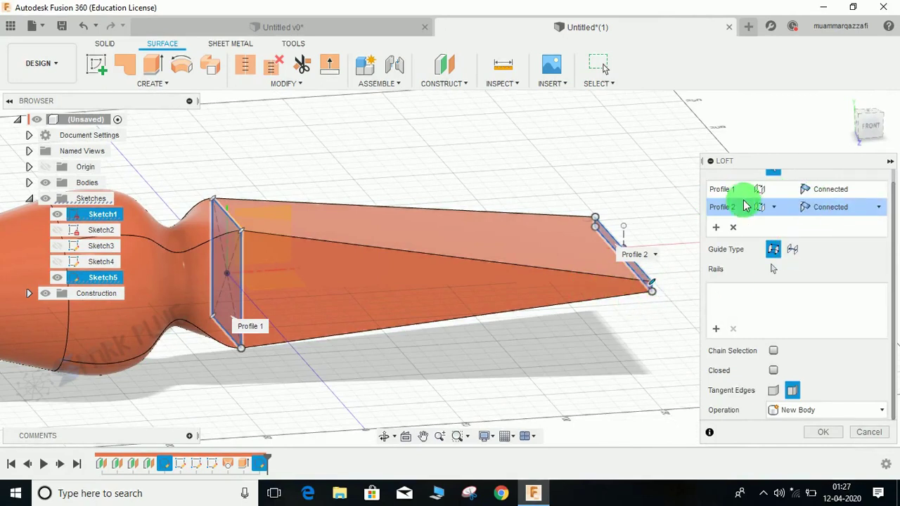
Set the square profile's loft condition to Direction with a takeoff weight of 1.00 and angle of 0.0 deg, and complete the loft
click(830, 189)
click(830, 189)
click(827, 223)
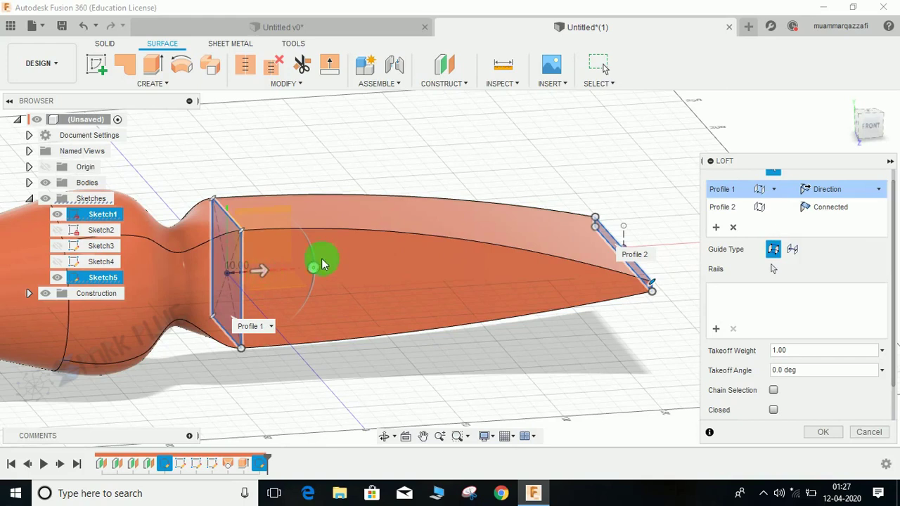
drag(262, 274, 318, 282)
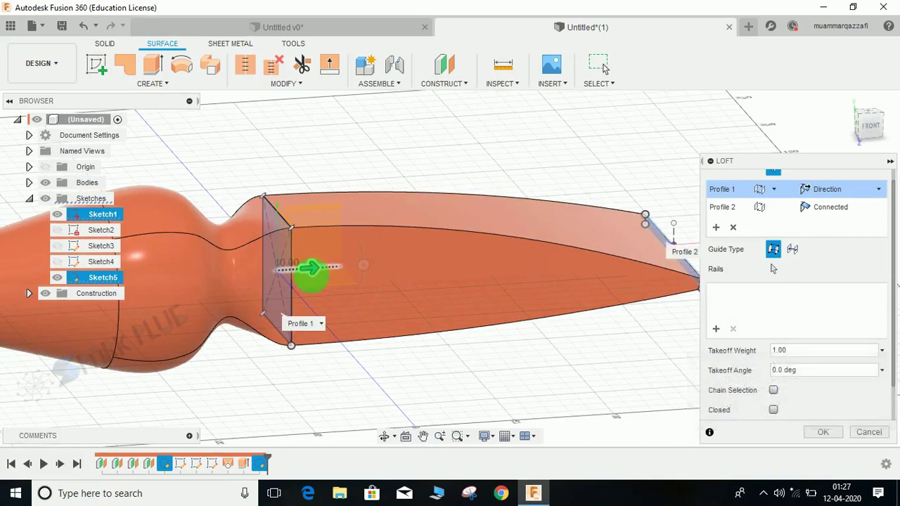
shift+middle_drag(328, 296, 382, 287)
drag(351, 283, 362, 290)
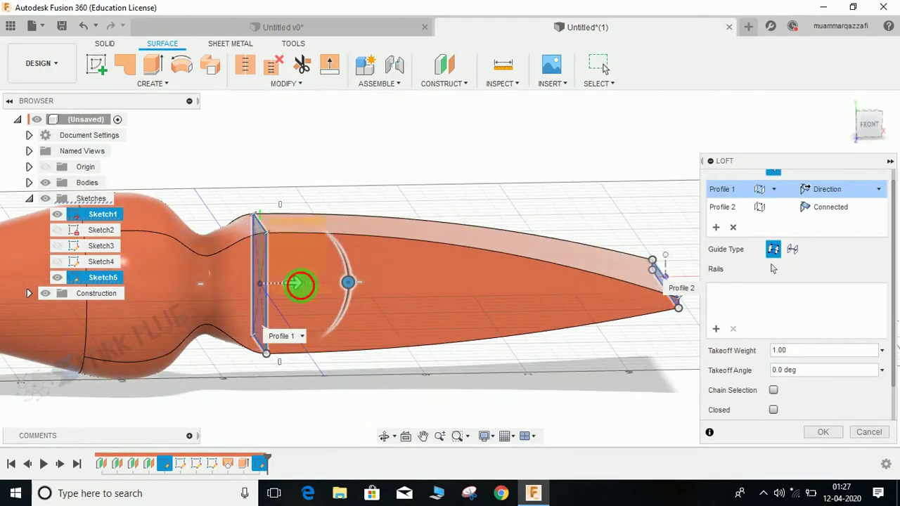
drag(301, 284, 306, 295)
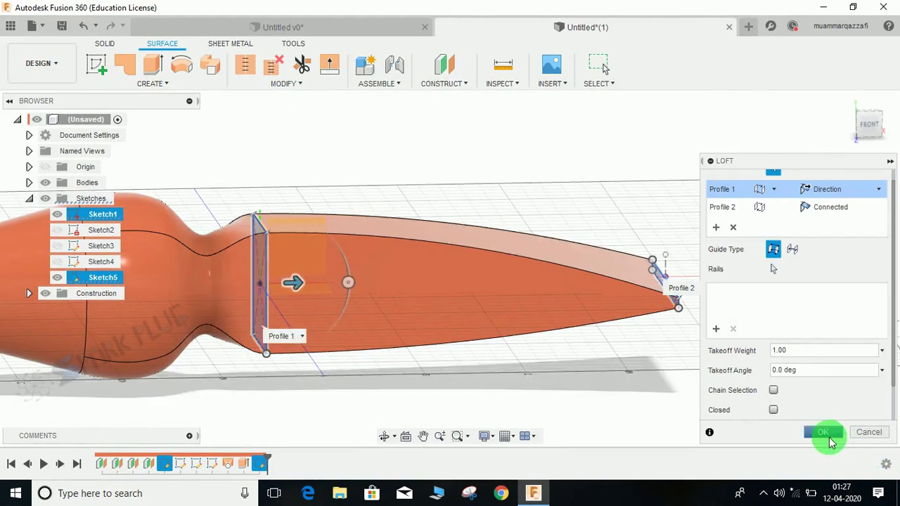
click(824, 433)
Examine the lofted blade surface and its thin rectangular end up close and from a distance
scroll(607, 295, down, 3)
mouse_move(606, 295)
shift+middle_down()
mouse_move(558, 302)
mouse_move(542, 348)
mouse_move(598, 295)
mouse_move(593, 300)
shift+middle_up()
scroll(593, 302, up, 2)
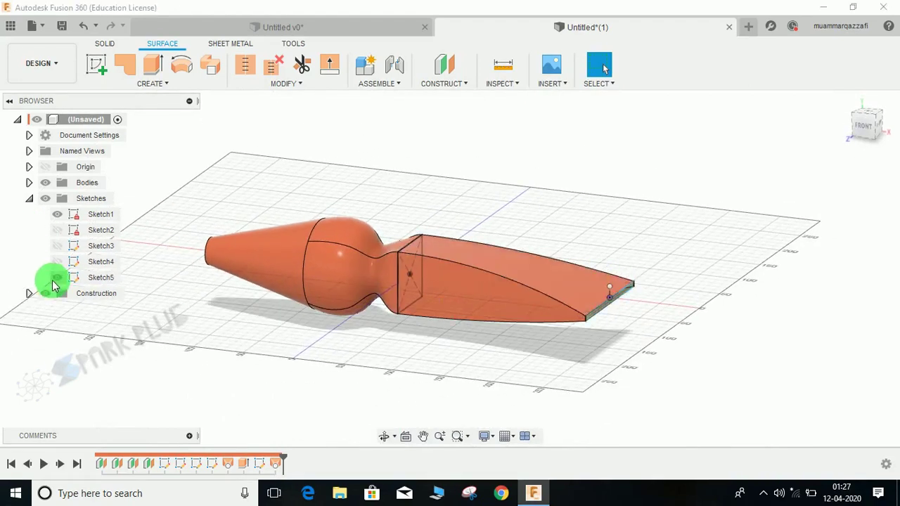
scroll(654, 297, up, 5)
scroll(560, 243, up, 3)
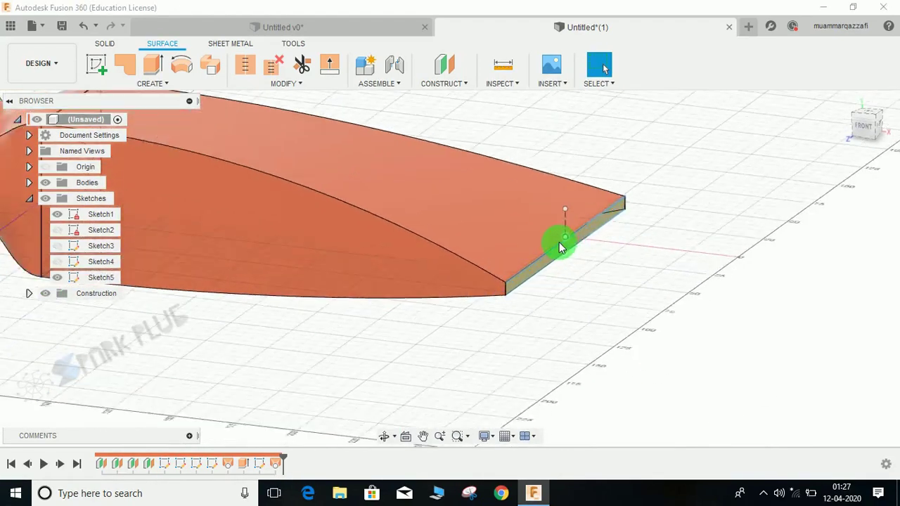
scroll(559, 241, down, 3)
scroll(559, 241, down, 5)
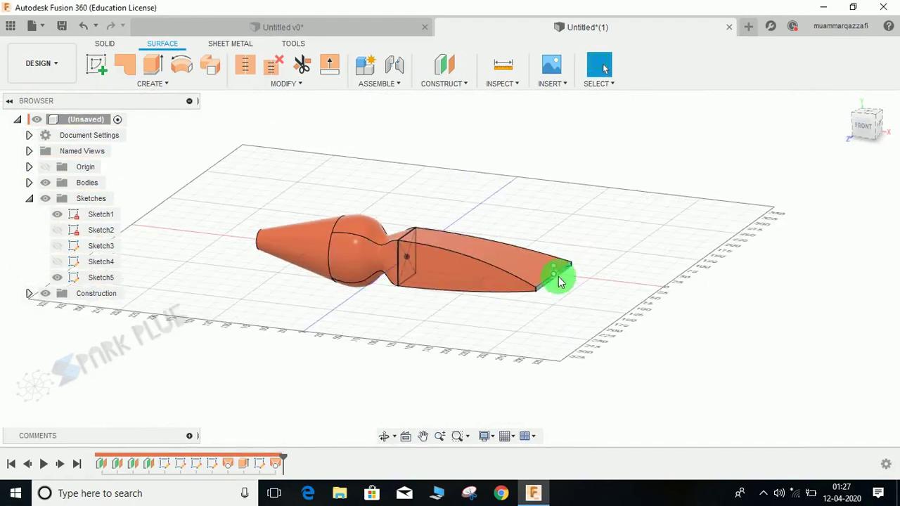
scroll(559, 277, up, 3)
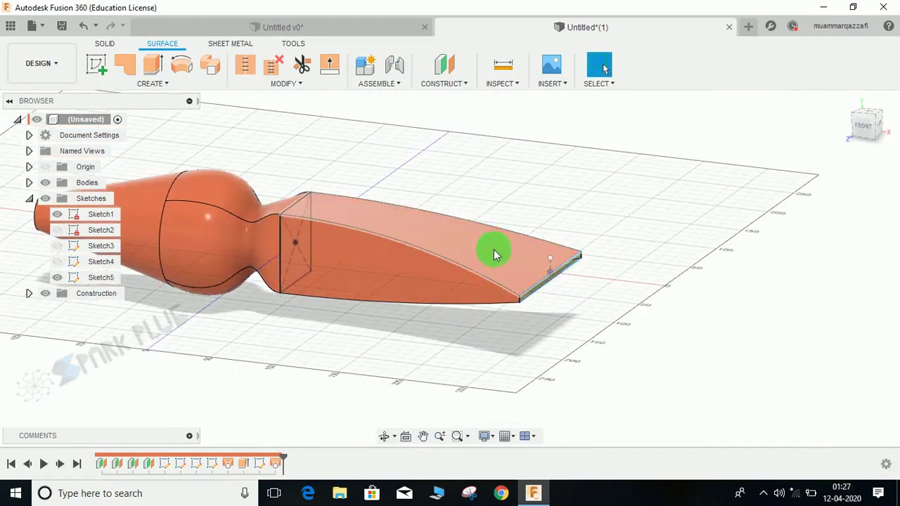
scroll(507, 211, up, 2)
Rotate all of the thin rectangle's sketch objects by an X angle of 20 deg, using Move/Copy about a point below the blade tip
key(m)
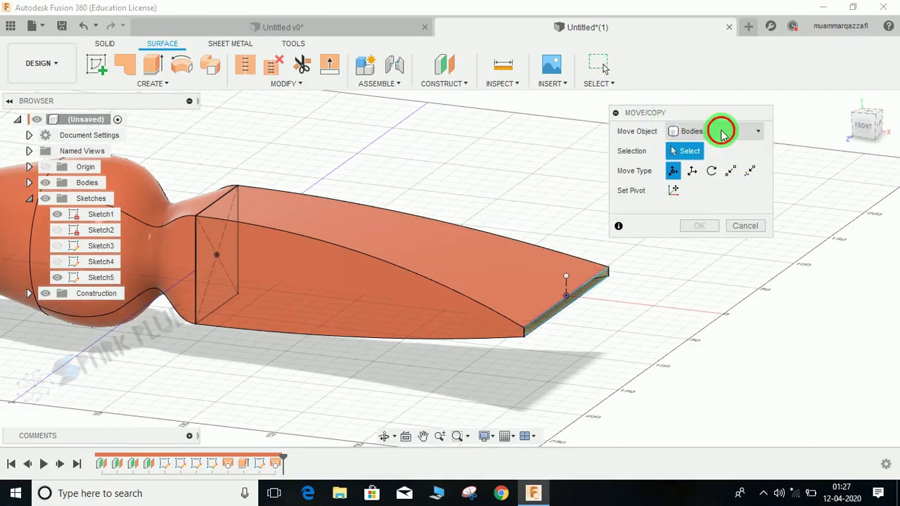
click(724, 134)
click(723, 134)
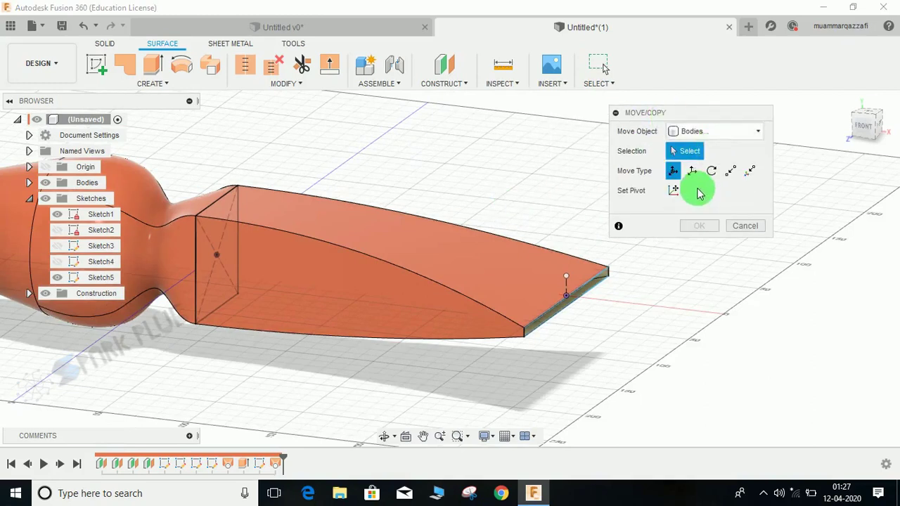
click(700, 132)
click(692, 199)
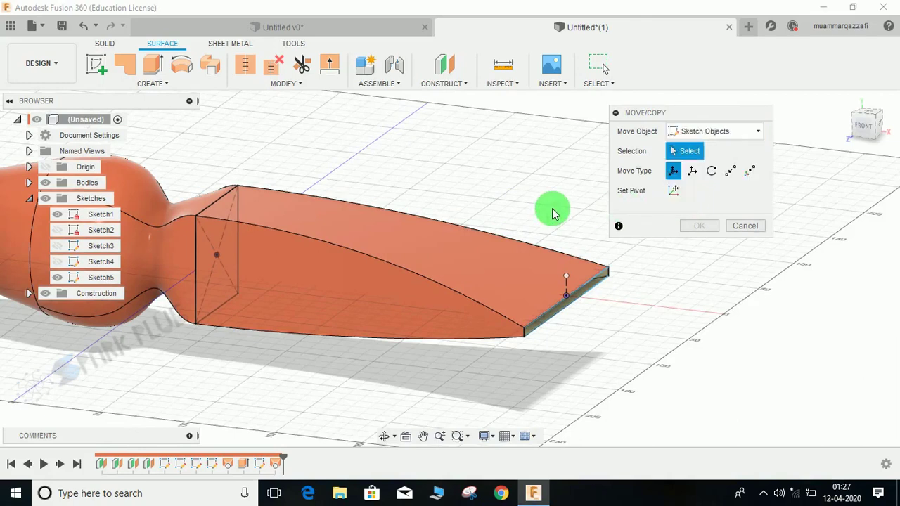
middle_drag(552, 212, 492, 190)
drag(394, 163, 591, 362)
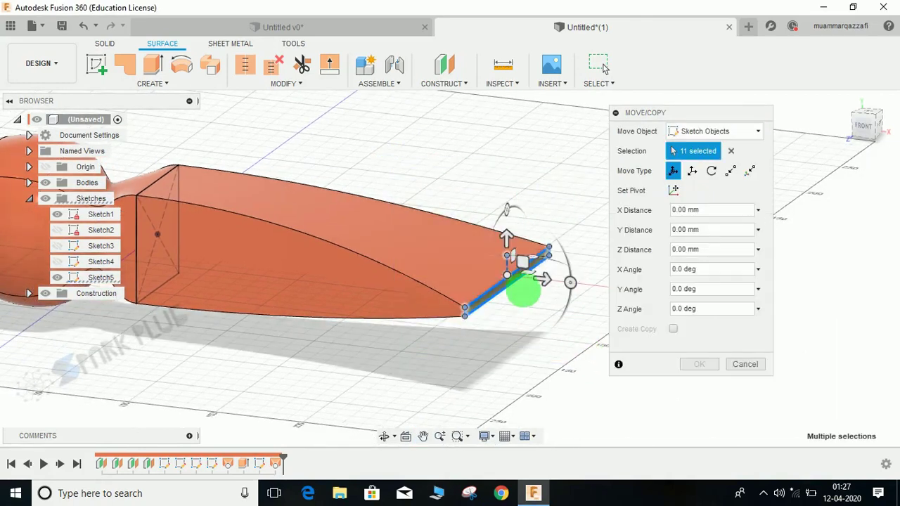
click(872, 136)
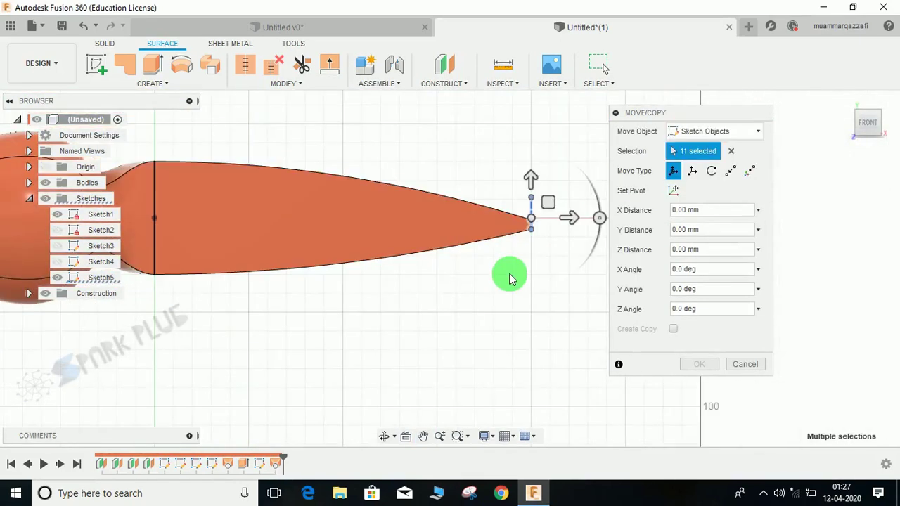
scroll(510, 278, down, 1)
mouse_move(531, 188)
mouse_down()
mouse_move(532, 255)
mouse_move(547, 280)
mouse_move(503, 277)
mouse_up()
drag(561, 304, 557, 331)
click(700, 369)
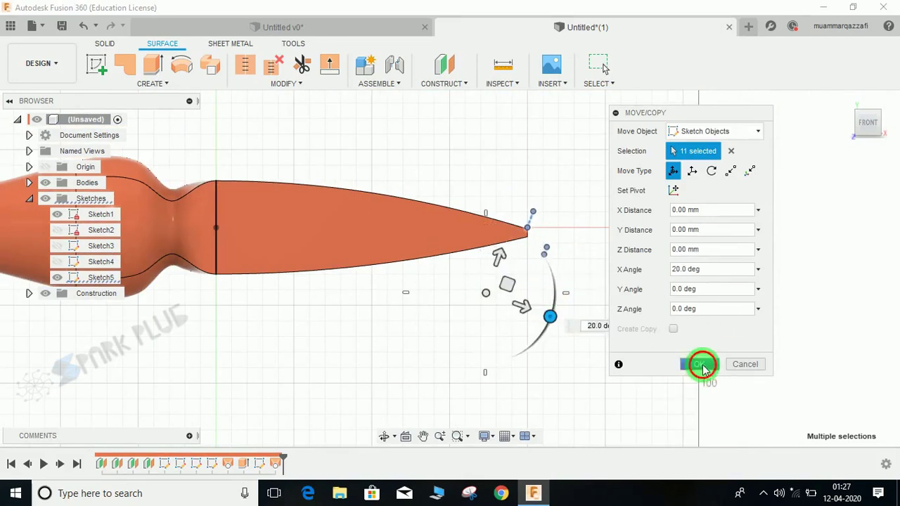
Inspect the reshaped blade tip and its tilted end from several angles
scroll(571, 294, down, 1)
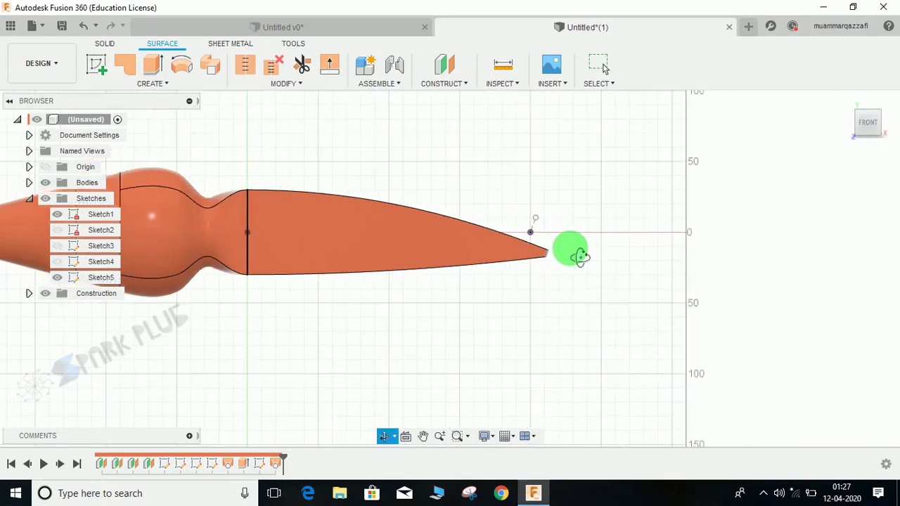
mouse_move(578, 256)
mouse_down()
mouse_move(534, 277)
mouse_move(515, 303)
mouse_move(546, 267)
mouse_move(586, 262)
mouse_up()
shift+middle_drag(576, 254, 559, 281)
scroll(564, 249, up, 2)
scroll(564, 249, down, 3)
scroll(543, 255, up, 4)
scroll(546, 273, down, 2)
Try to move the thin rectangle's sketch objects by -37.188 mm in Y and -15.107 mm in Z
key(m)
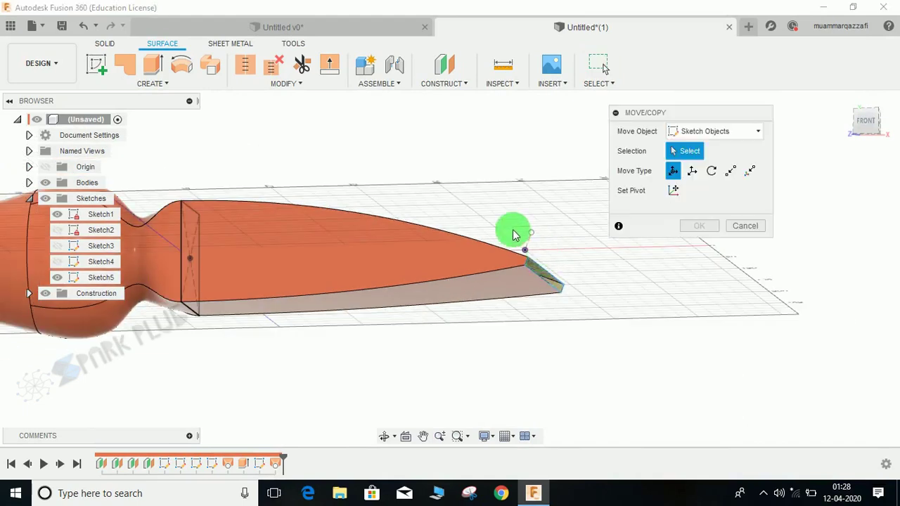
mouse_move(492, 212)
mouse_down()
mouse_move(586, 354)
mouse_move(583, 328)
mouse_up()
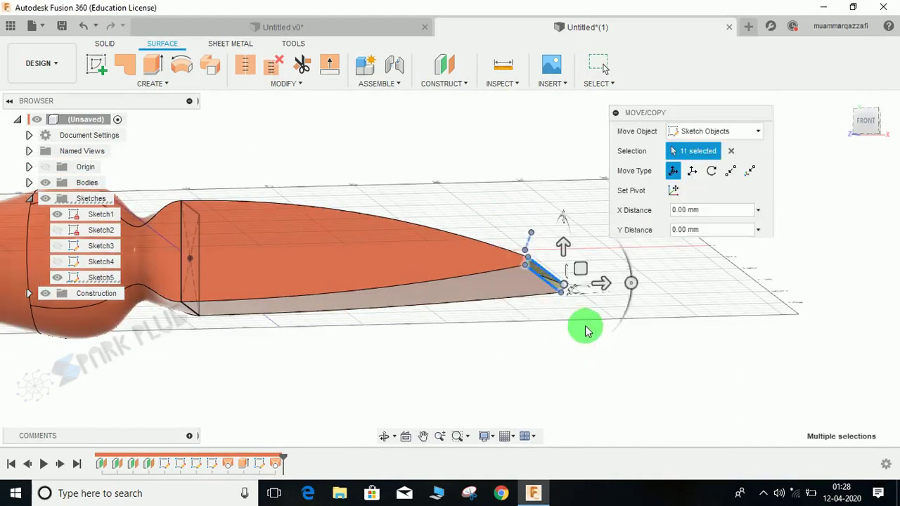
click(870, 124)
middle_drag(483, 335, 295, 246)
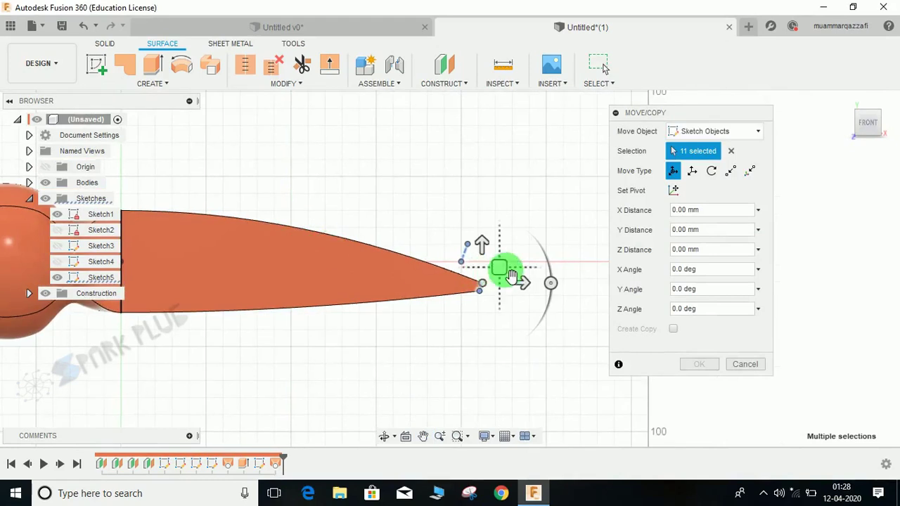
mouse_move(511, 276)
mouse_down()
mouse_move(488, 301)
mouse_move(481, 342)
mouse_up()
click(633, 349)
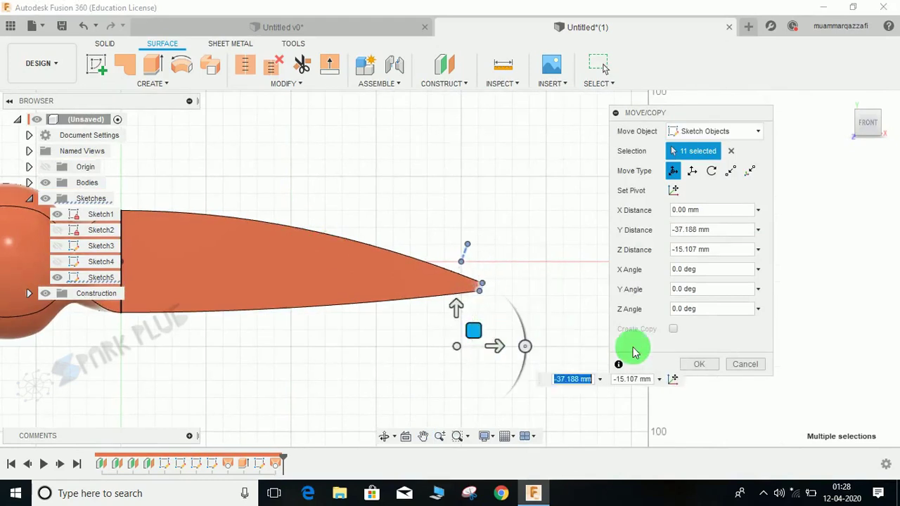
click(699, 365)
scroll(573, 318, down, 3)
shift+middle_drag(573, 316, 553, 309)
scroll(552, 314, up, 2)
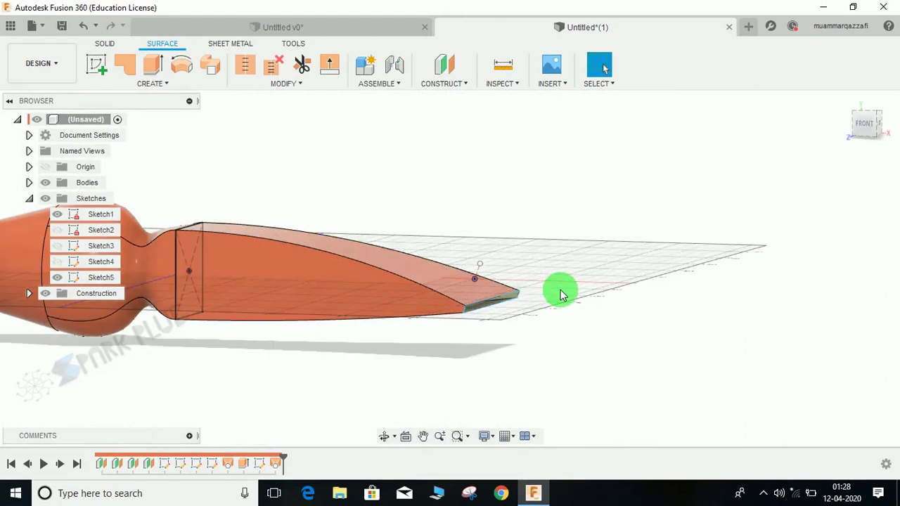
Rotate the thin rectangle's sketch objects slightly clockwise as seen from the right side, twisting the blade's end
key(m)
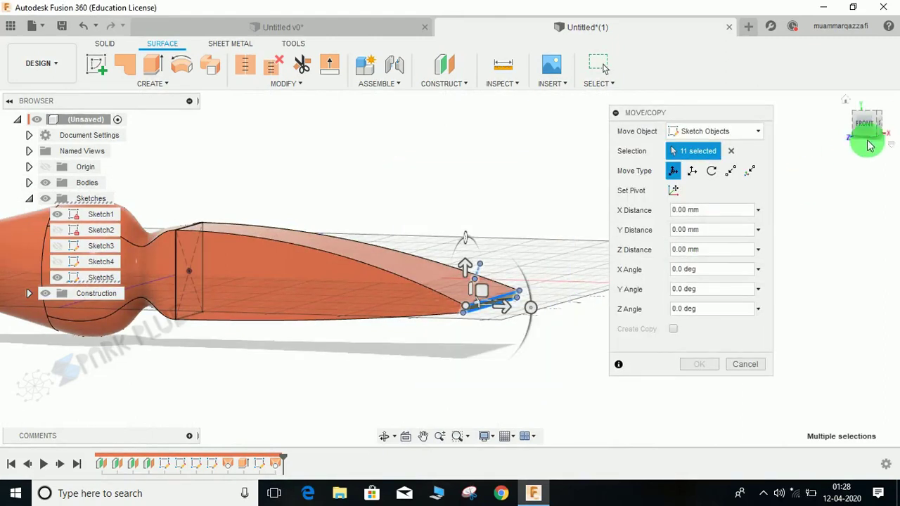
click(886, 129)
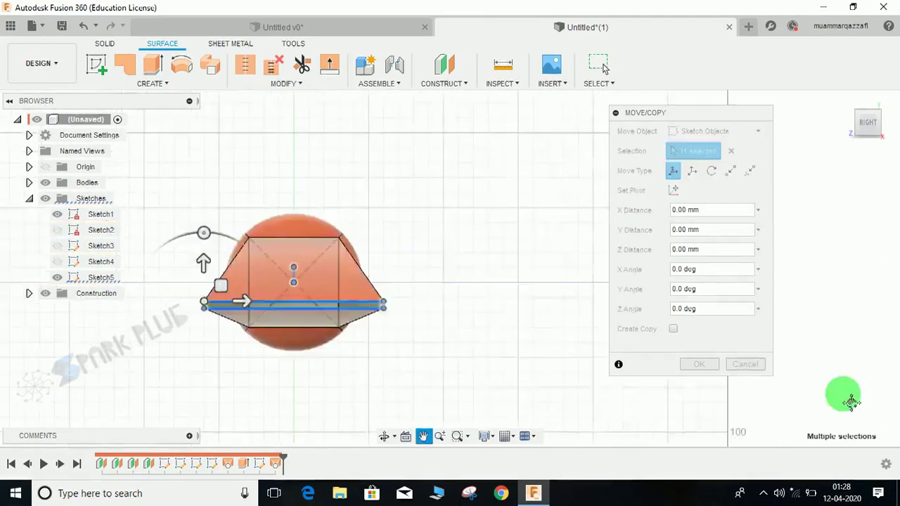
drag(424, 299, 423, 345)
middle_drag(523, 336, 493, 305)
drag(391, 280, 409, 295)
click(696, 373)
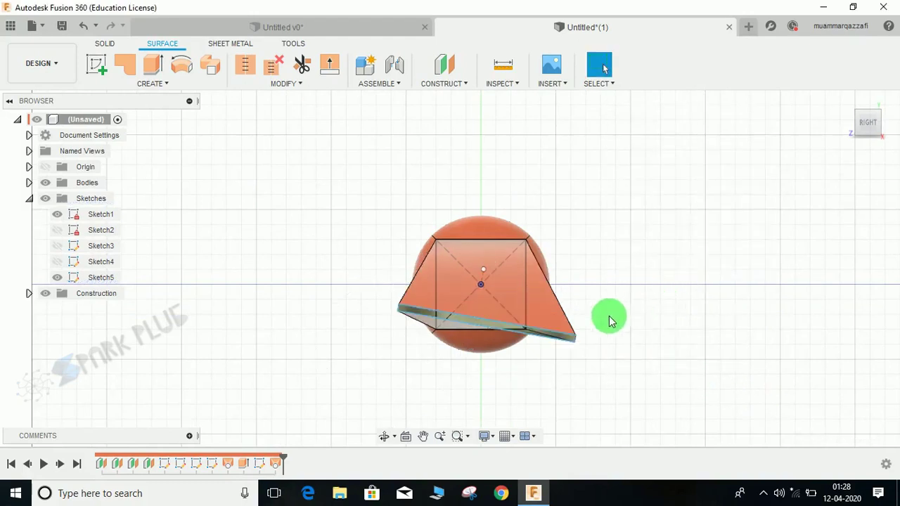
Hide all sketches and collapse the list of sketches
mouse_move(587, 315)
shift+middle_down()
mouse_move(527, 291)
mouse_move(595, 295)
mouse_move(618, 279)
mouse_move(526, 291)
mouse_move(609, 253)
mouse_move(390, 311)
mouse_move(519, 293)
mouse_move(466, 311)
mouse_move(683, 293)
mouse_move(606, 305)
mouse_move(448, 201)
mouse_move(532, 226)
mouse_move(445, 321)
mouse_move(483, 341)
mouse_move(534, 335)
mouse_move(614, 358)
mouse_move(464, 301)
mouse_move(352, 274)
shift+middle_up()
scroll(609, 244, up, 2)
click(39, 201)
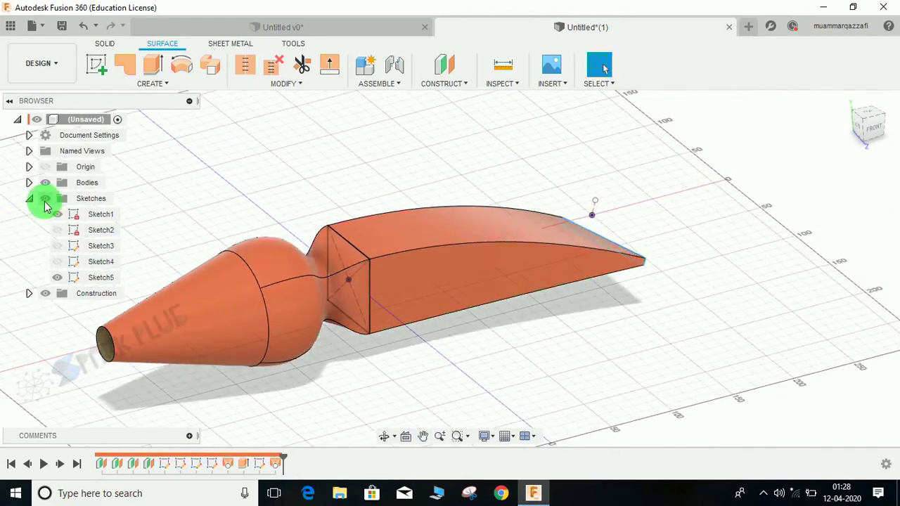
click(28, 199)
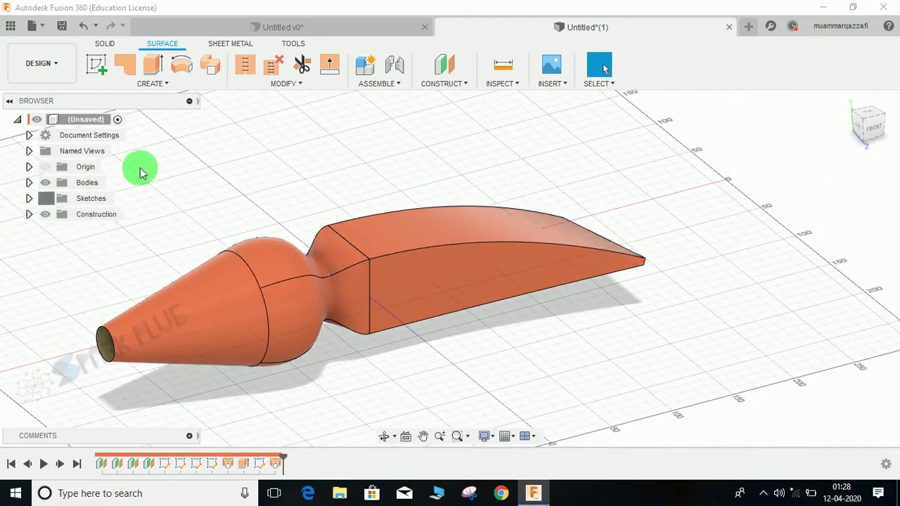
Patch the open circular end of the tapered cone as a new body
click(134, 71)
click(112, 360)
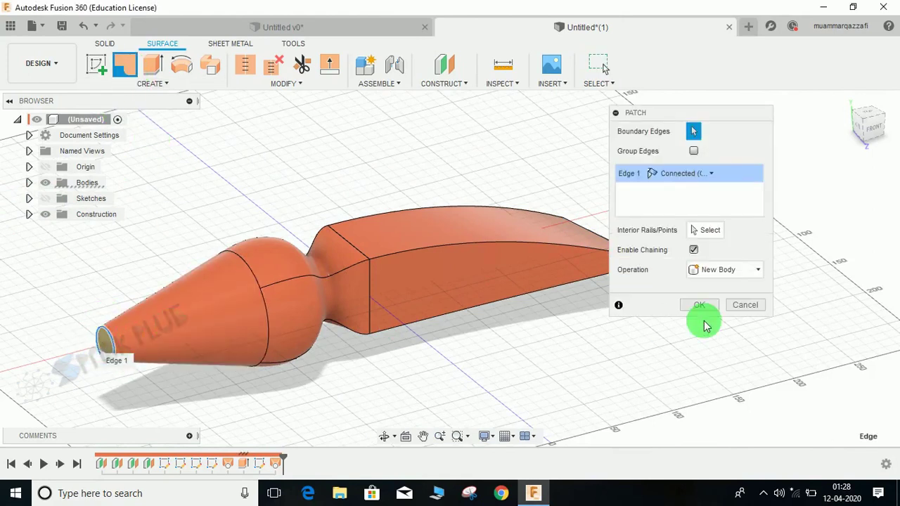
click(695, 307)
Patch the thin rectangular open end of the blade as a new body, with edge chaining enabled
shift+middle_drag(654, 241, 549, 477)
scroll(563, 396, up, 3)
middle_drag(562, 394, 537, 147)
scroll(535, 188, up, 4)
middle_drag(535, 188, 534, 243)
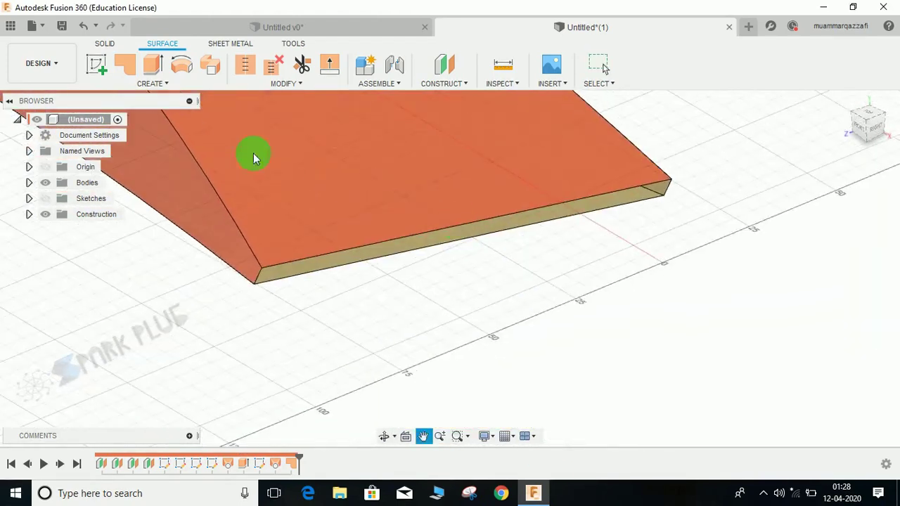
click(126, 65)
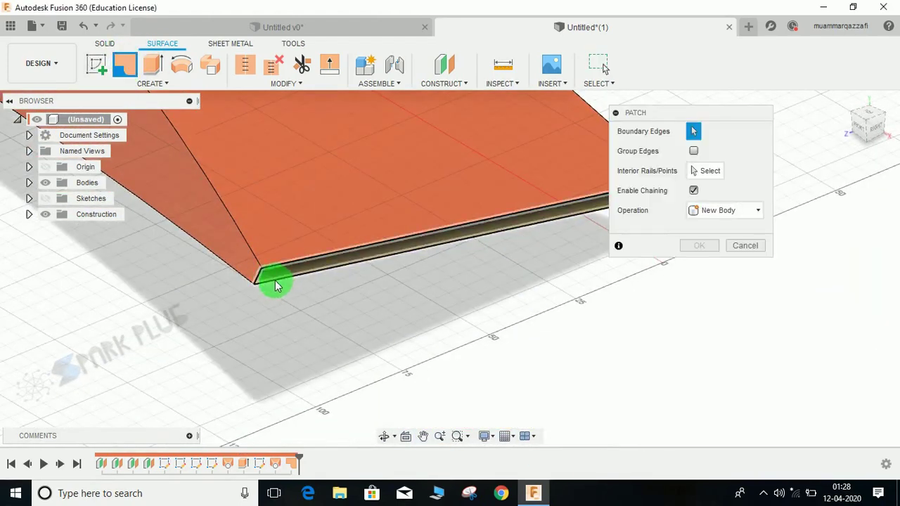
click(496, 242)
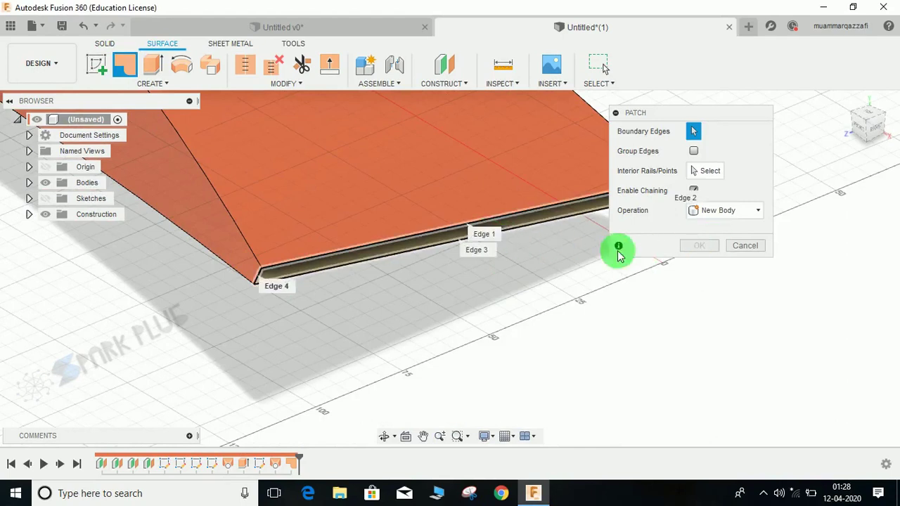
click(696, 323)
scroll(376, 326, down, 3)
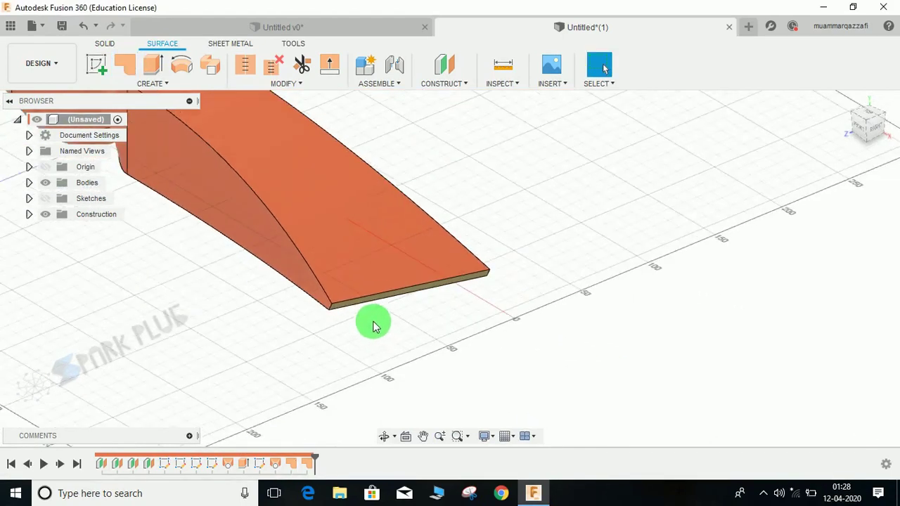
Start a stitch and select the blade's thin end patch, the curved blade surface and the rounded neck surface
middle_drag(373, 325, 524, 420)
scroll(477, 336, down, 2)
shift+middle_drag(479, 348, 492, 331)
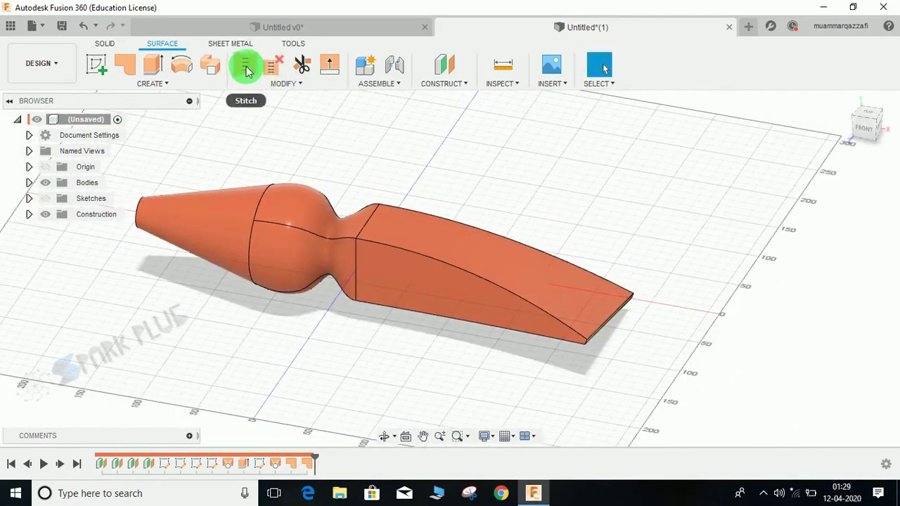
middle_drag(209, 197, 272, 190)
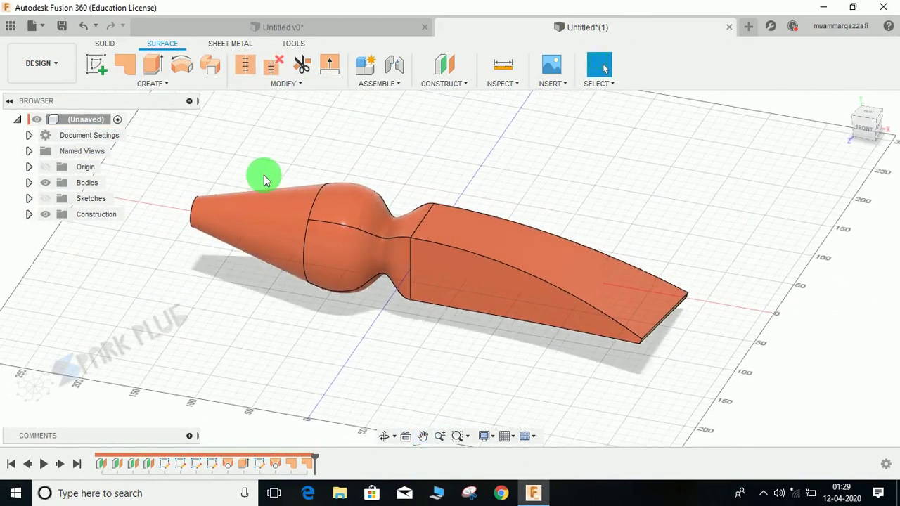
click(240, 69)
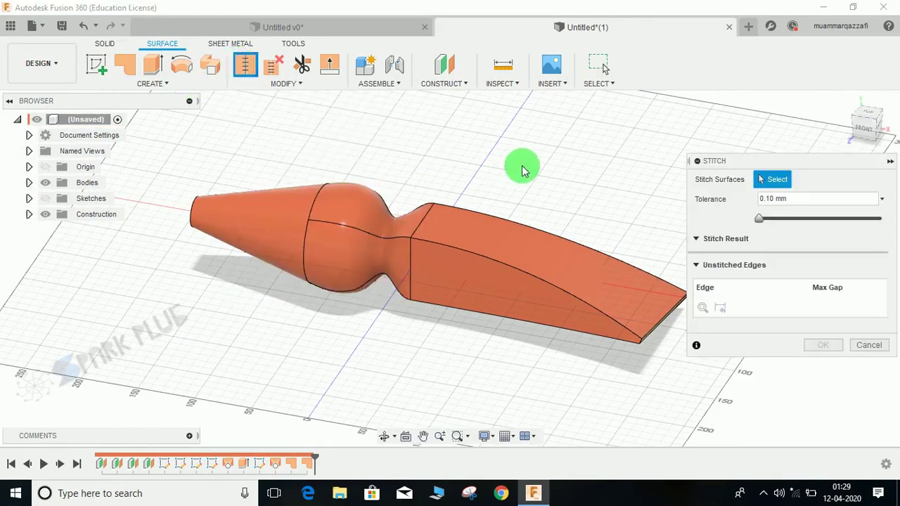
middle_drag(672, 238, 572, 204)
scroll(545, 329, up, 3)
scroll(488, 366, up, 2)
scroll(490, 343, up, 2)
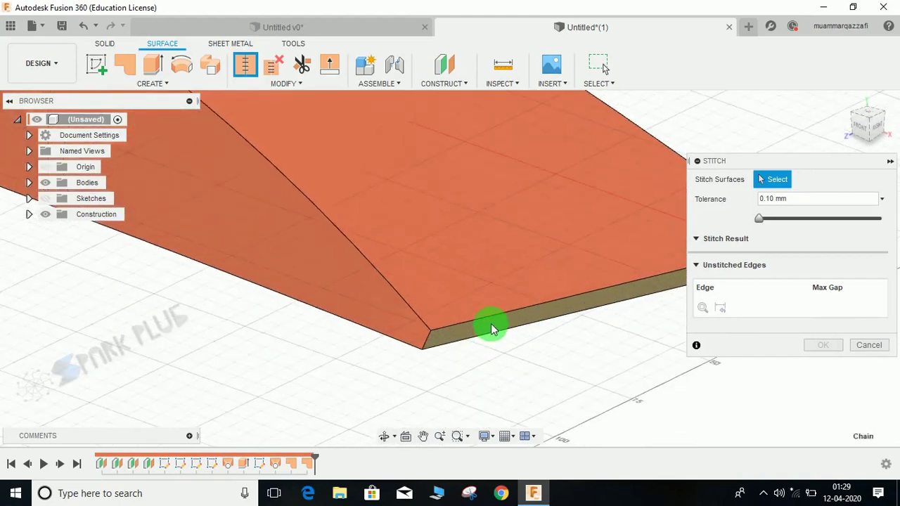
click(492, 330)
scroll(291, 239, down, 3)
middle_drag(292, 239, 541, 439)
scroll(253, 310, up, 2)
click(215, 228)
middle_drag(302, 297, 434, 368)
scroll(434, 369, down, 2)
shift+middle_drag(349, 352, 277, 281)
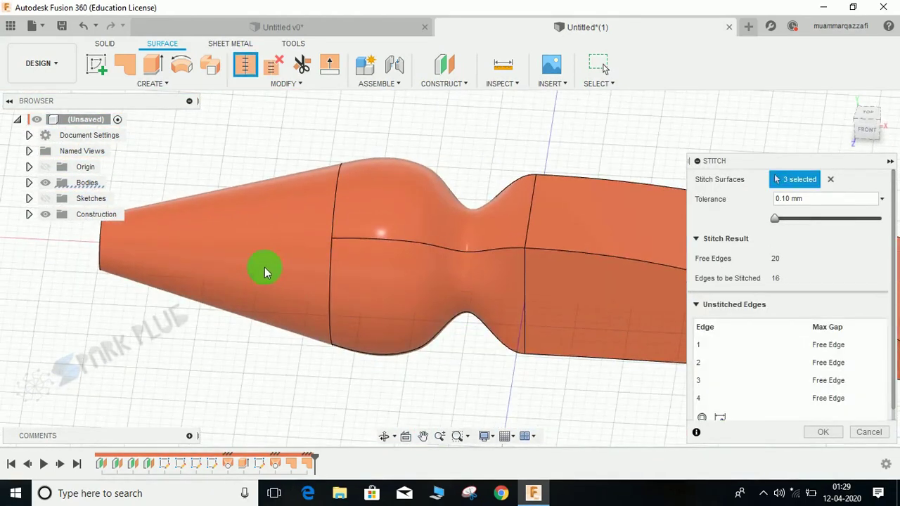
Add the tapered cone and its circular end patch, and stitch all five surfaces into a new body with 0.10 mm tolerance
click(261, 291)
middle_drag(169, 367, 349, 349)
scroll(156, 305, up, 3)
click(279, 200)
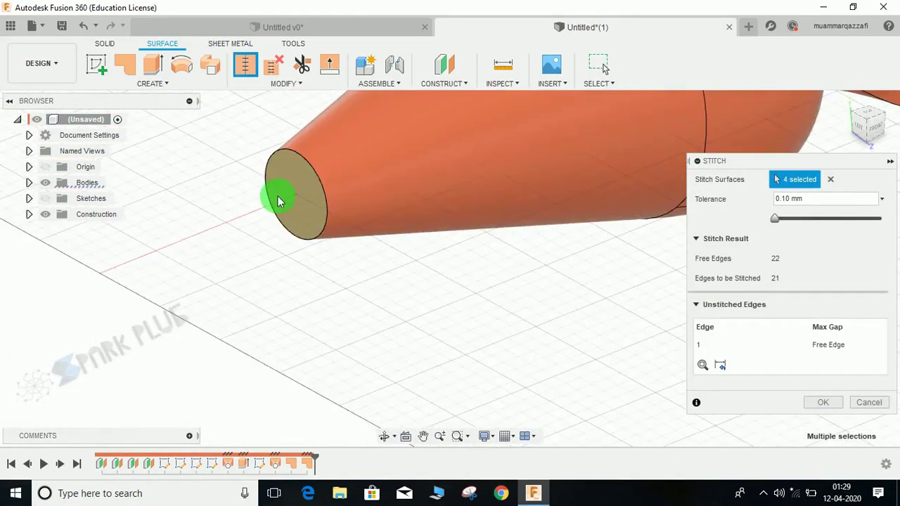
click(279, 199)
scroll(337, 287, down, 6)
middle_drag(368, 288, 373, 333)
middle_drag(404, 274, 377, 258)
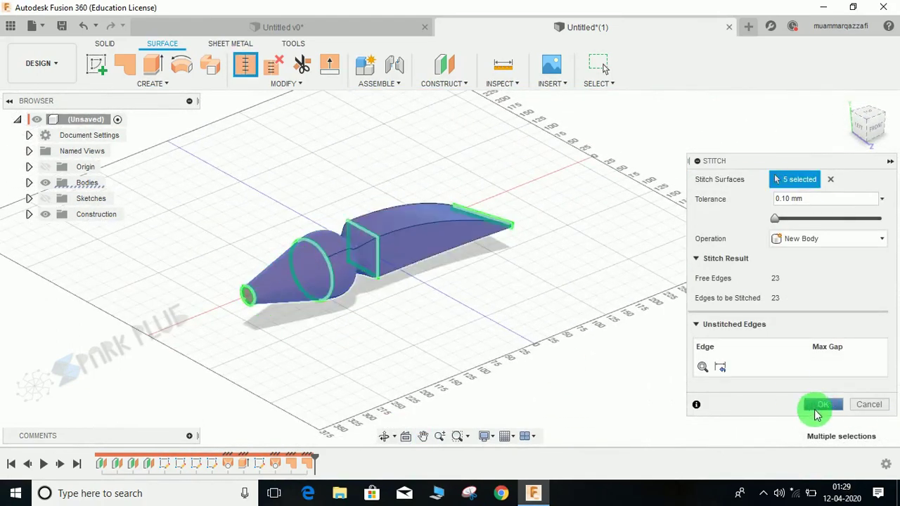
click(821, 405)
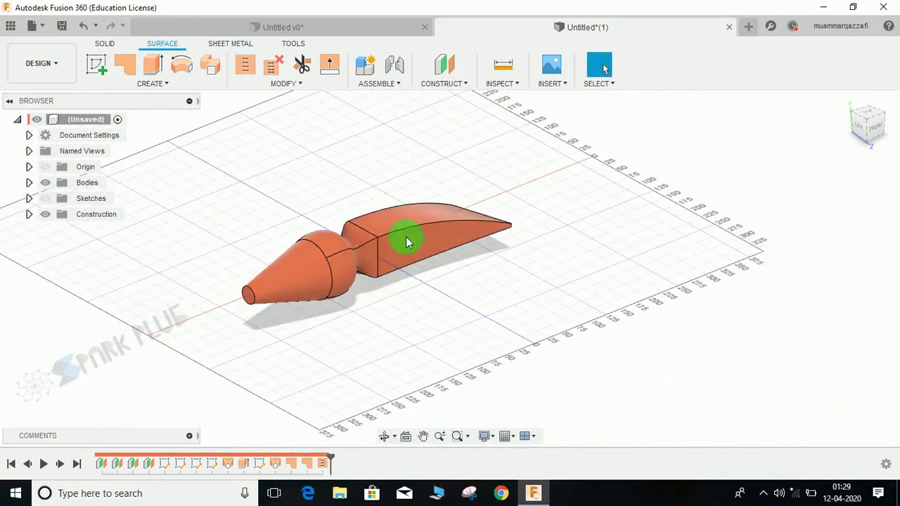
Expand the list of bodies among the solid modeling tools and examine the stitched body from several sides
click(113, 44)
click(57, 199)
click(57, 198)
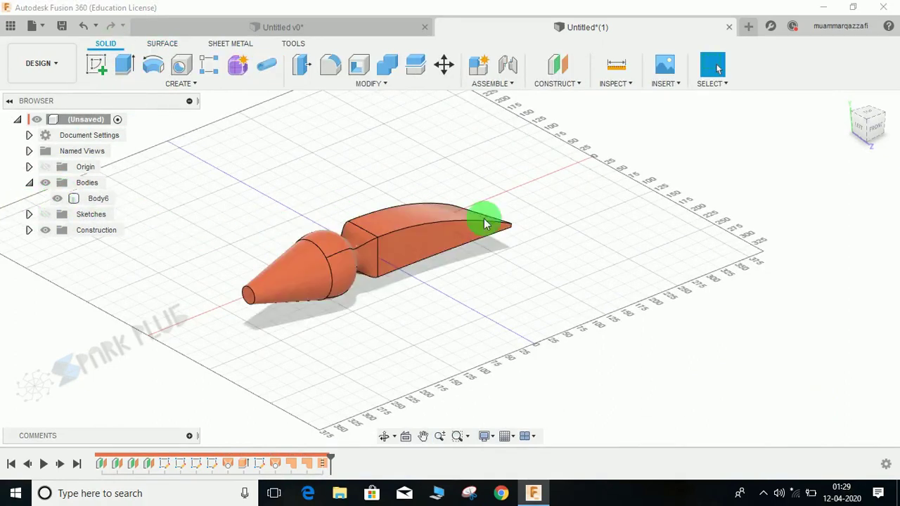
click(523, 222)
shift+middle_drag(524, 221, 335, 229)
shift+middle_drag(330, 277, 410, 320)
click(410, 320)
scroll(280, 337, up, 4)
middle_drag(280, 337, 418, 321)
drag(426, 329, 608, 344)
shift+middle_drag(607, 345, 555, 356)
scroll(555, 356, down, 2)
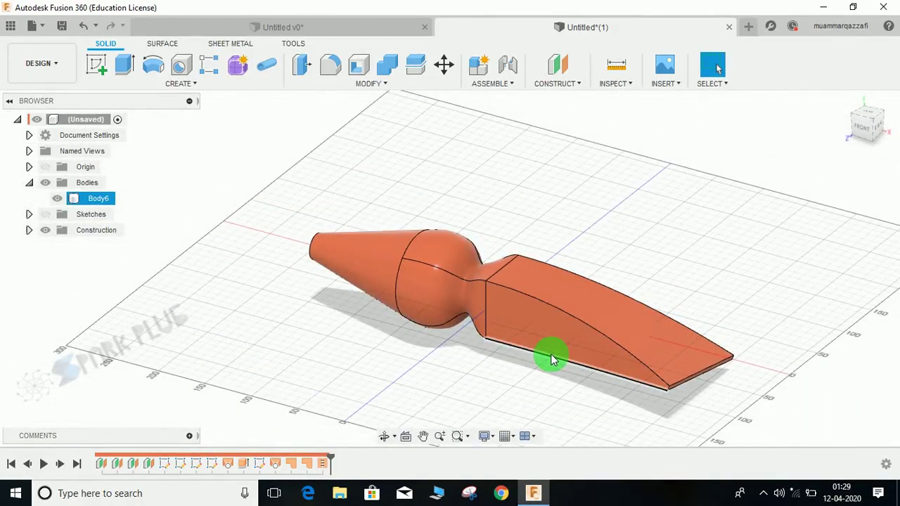